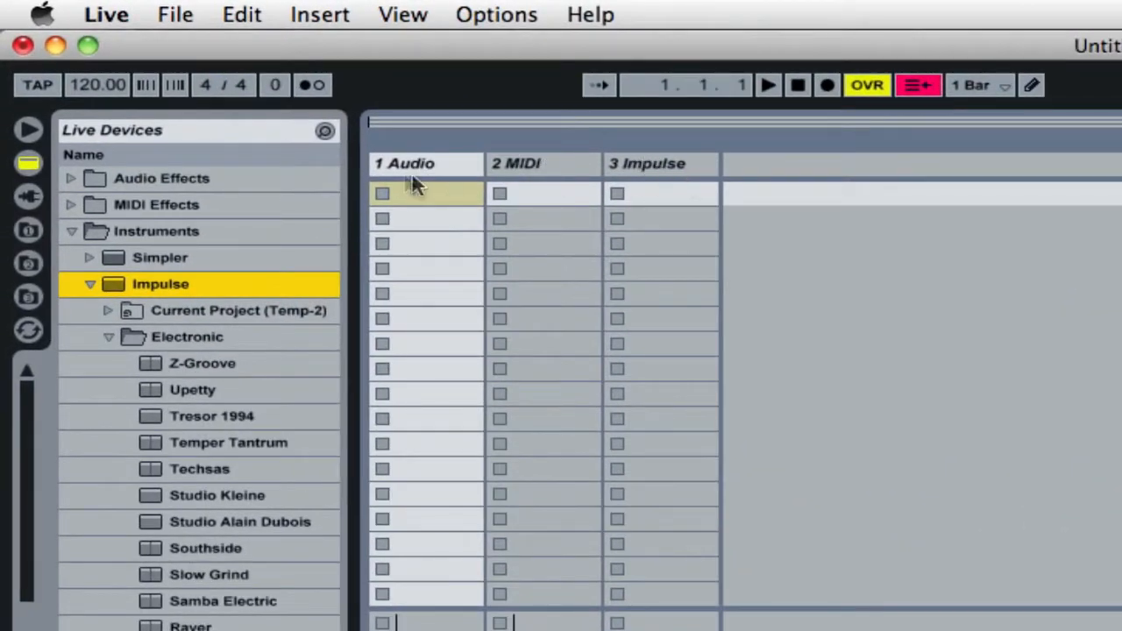
# - Delete the Audio track and load the Studio Kleine Impulse preset onto the MIDI track
pyautogui.click(444, 163)
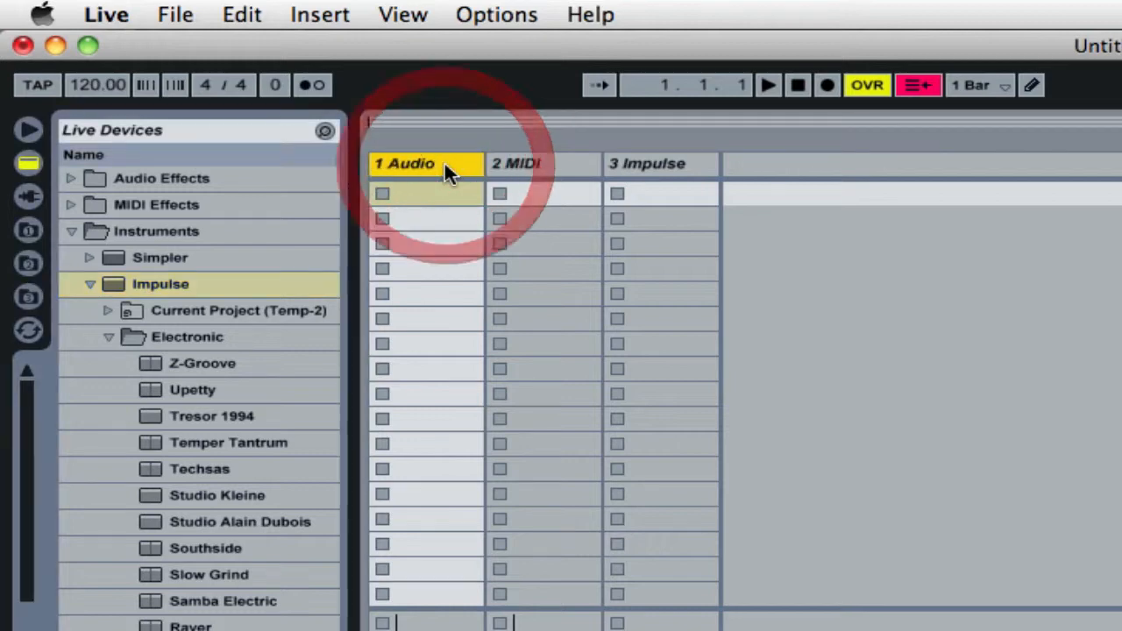
pyautogui.press('Delete')
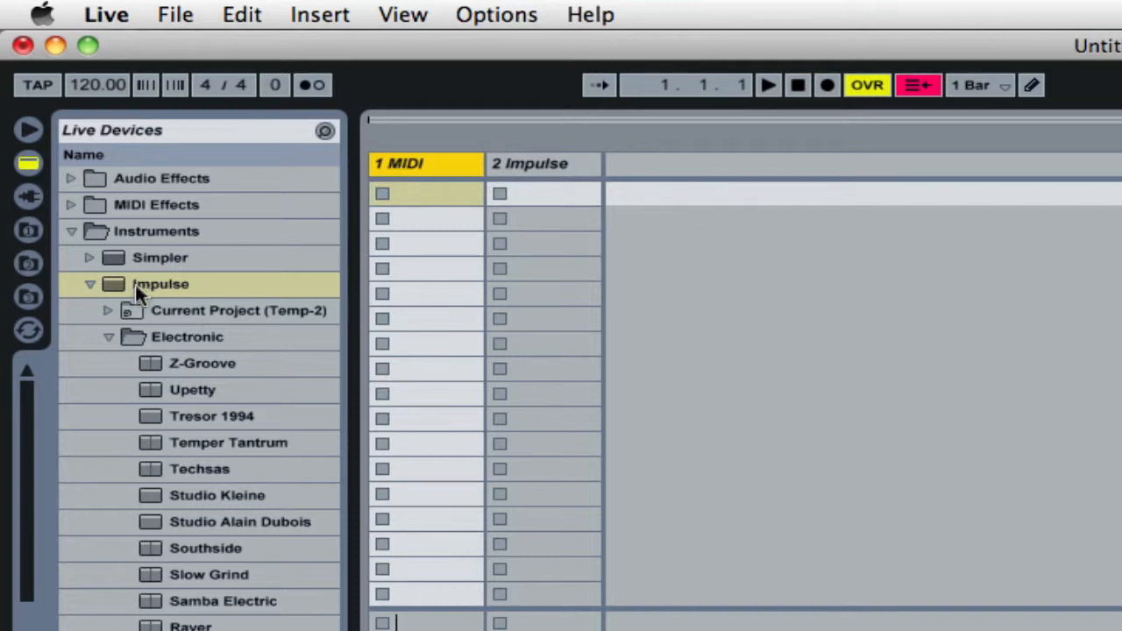
pyautogui.click(205, 495)
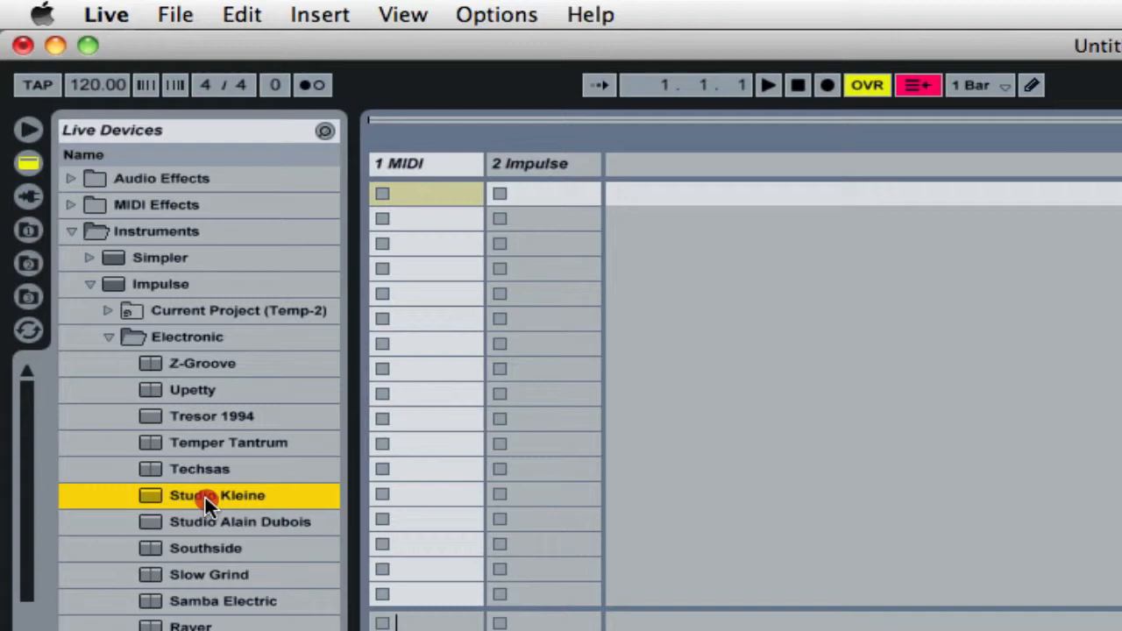
pyautogui.moveTo(205, 497); pyautogui.dragTo(425, 166)
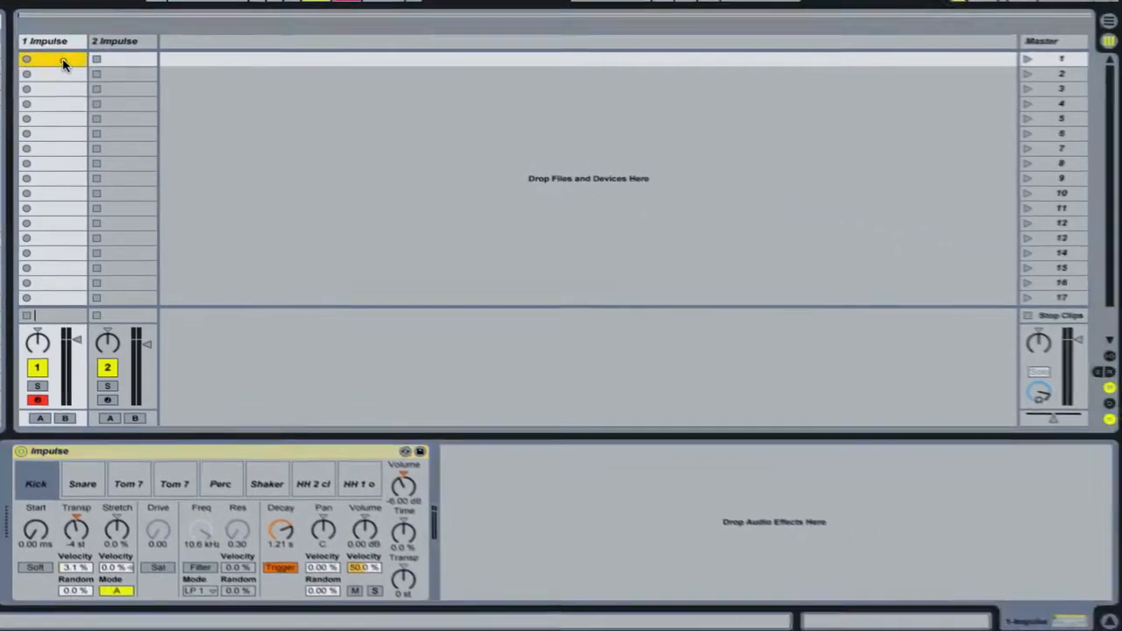
# - Create and launch an empty MIDI clip in the first slot of the first Impulse track, and turn on Draw Mode
pyautogui.doubleClick(63, 64)
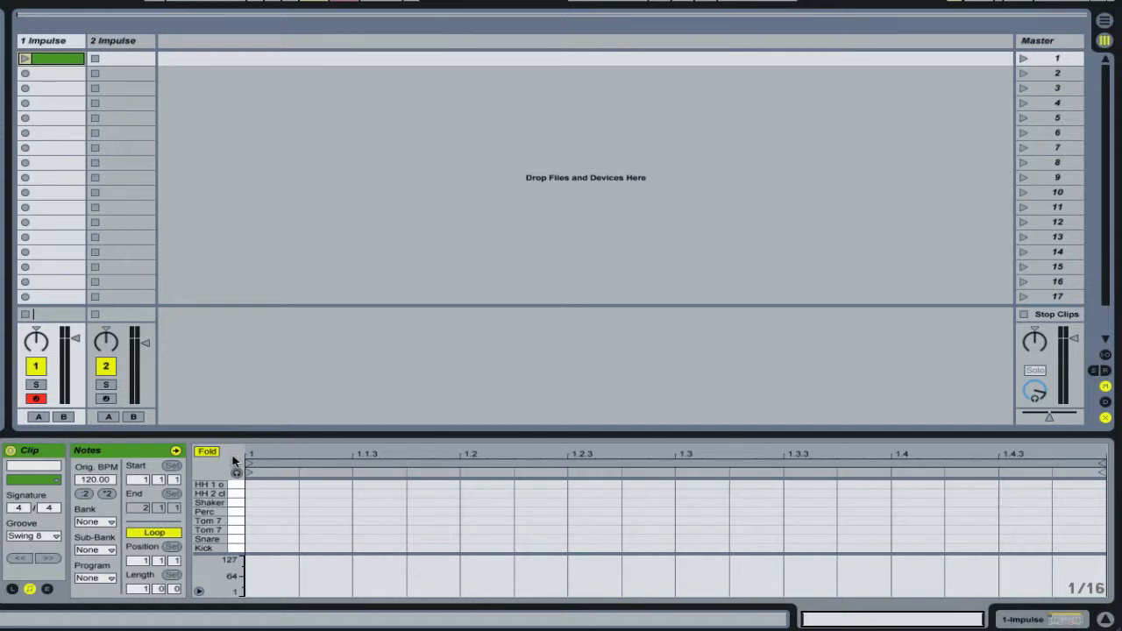
pyautogui.click(25, 59)
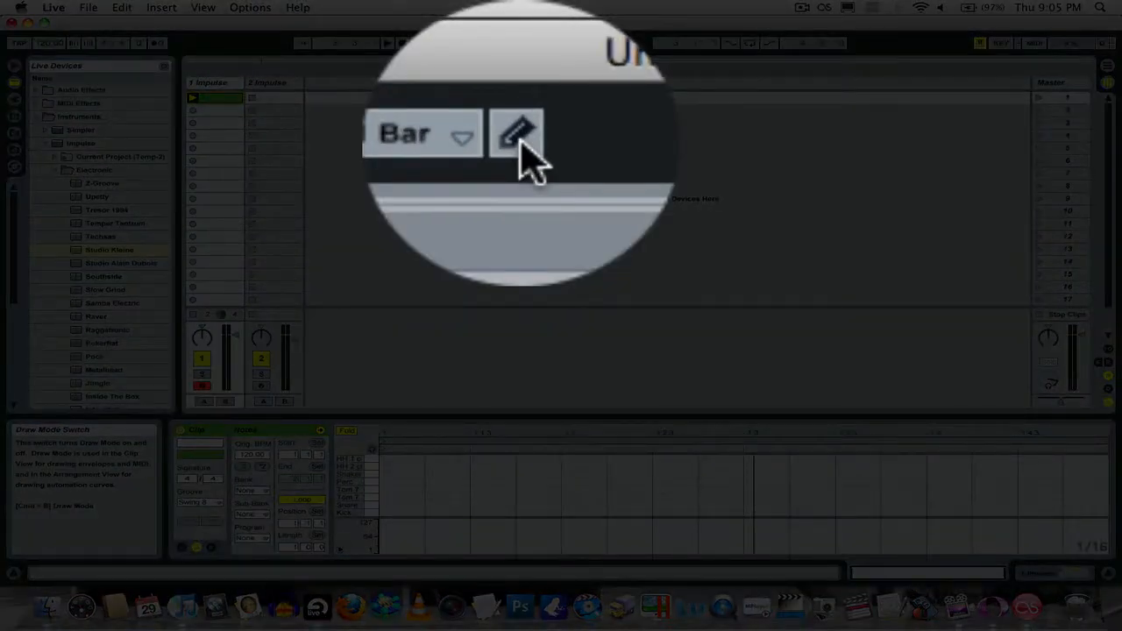
pyautogui.click(520, 43)
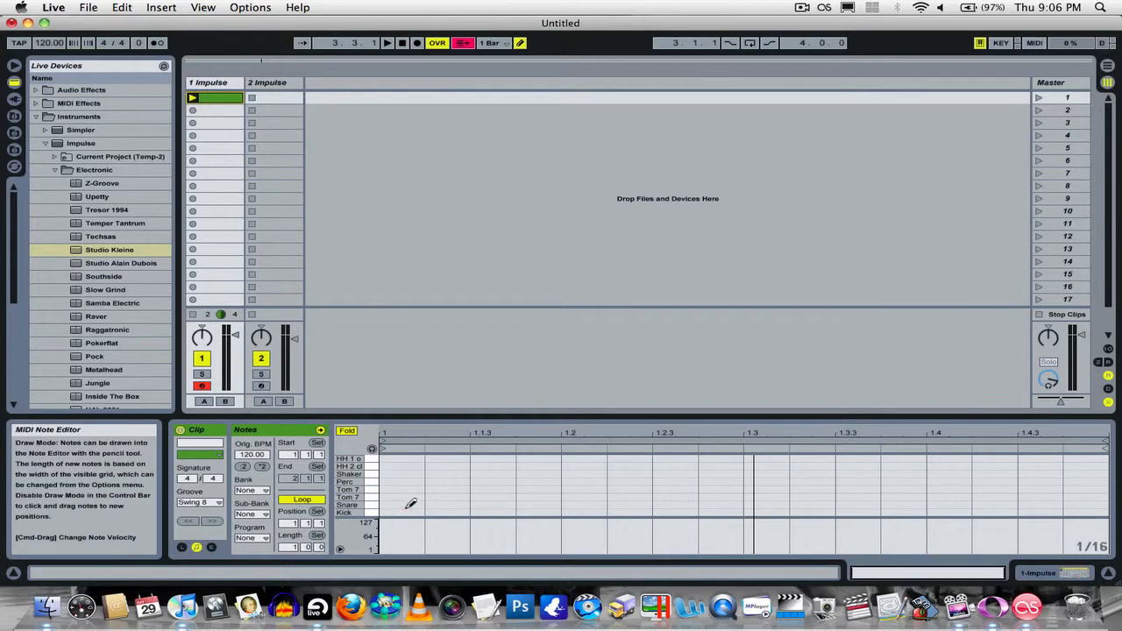
# - Draw sixteenth notes on Snare at 1, upper Tom at 1.1.2, Shaker at 1.1.4 and lower Tom at 1.2
pyautogui.click(401, 504)
pyautogui.click(447, 489)
pyautogui.click(524, 474)
pyautogui.click(583, 489)
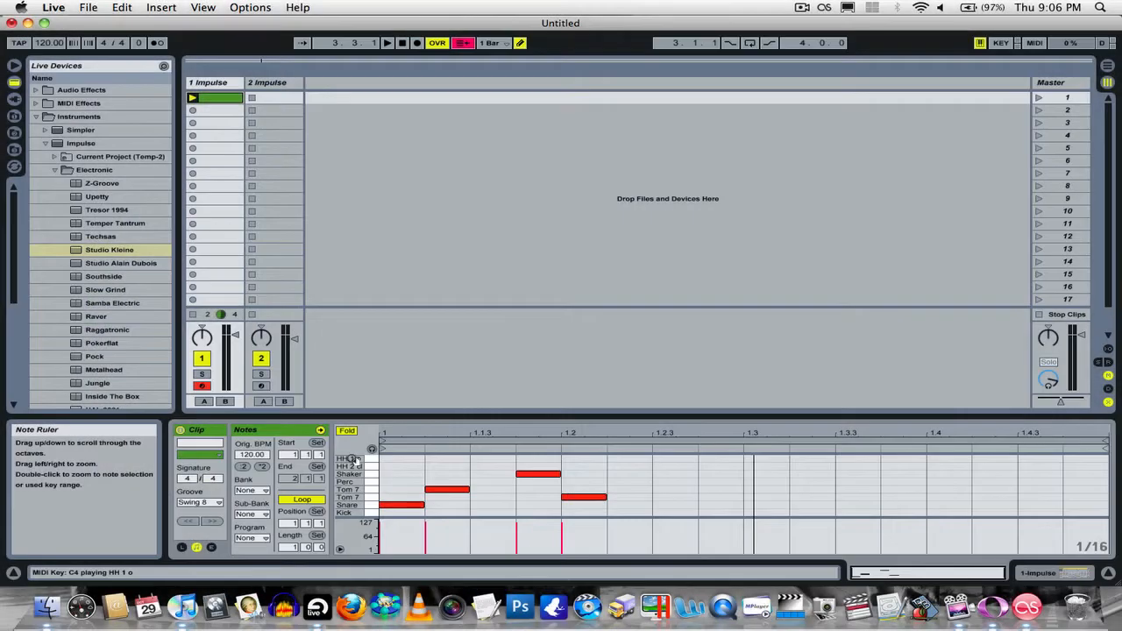
# - Check the Impulse drum slots, and in the clip enable note preview to audition the Kick, Snare, Perc and both Tom rows
pyautogui.click(1057, 568)
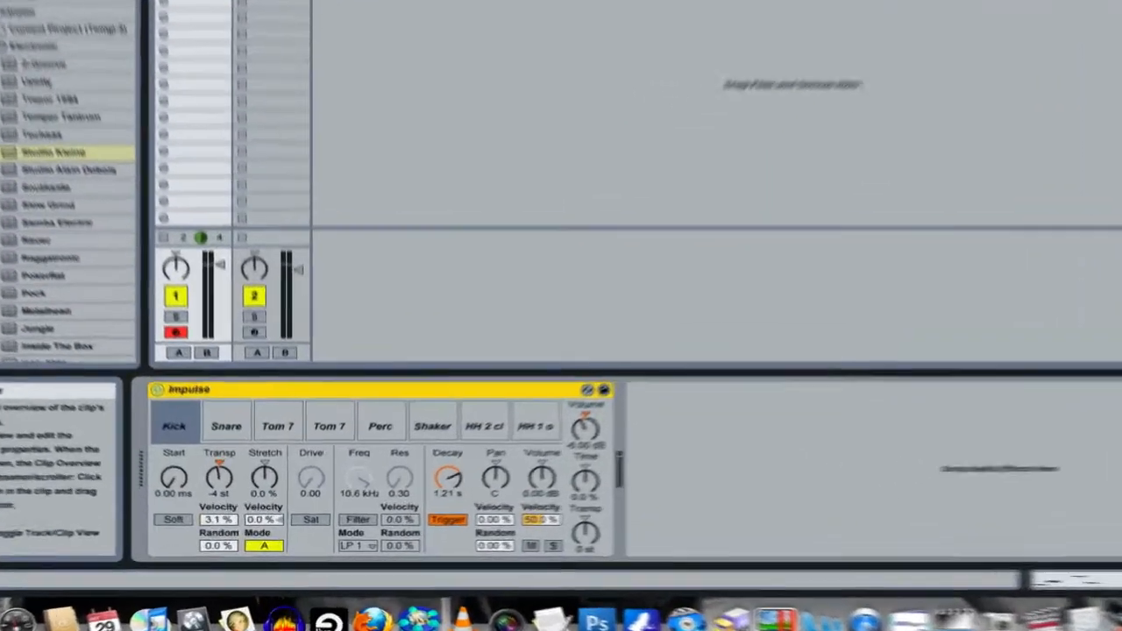
pyautogui.click(1078, 580)
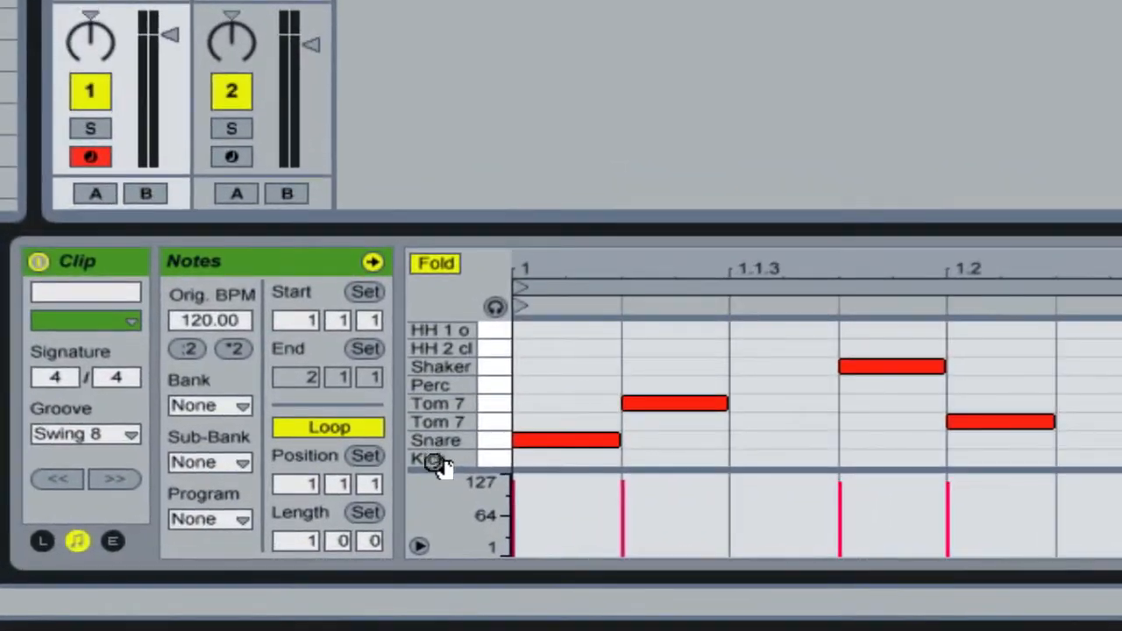
pyautogui.click(495, 307)
pyautogui.click(494, 453)
pyautogui.click(494, 440)
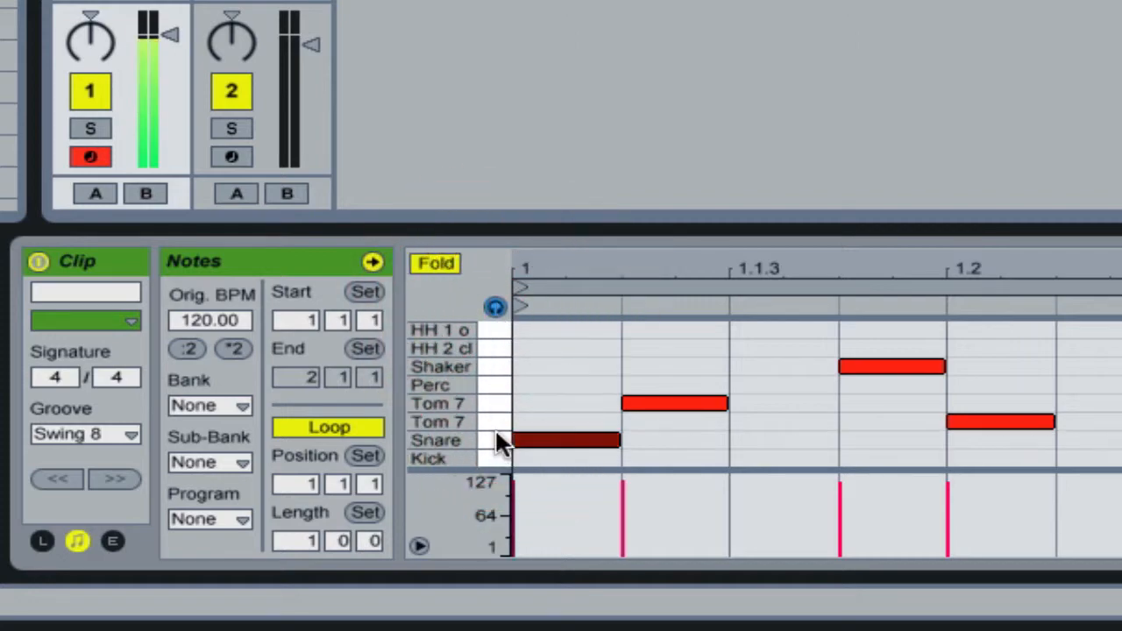
pyautogui.click(496, 421)
pyautogui.click(494, 386)
pyautogui.click(496, 402)
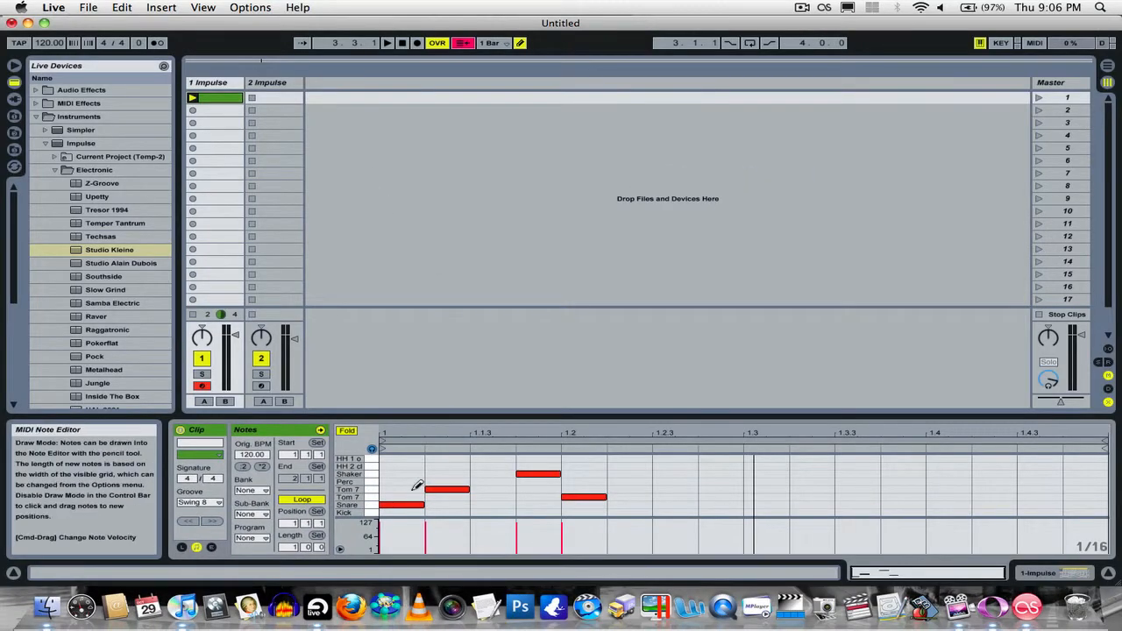
# - Draw sixteenth notes on Perc at 1.3.2, upper Tom at 1.3.4 and Kick at 1.4.2, and play the clip
pyautogui.click(804, 481)
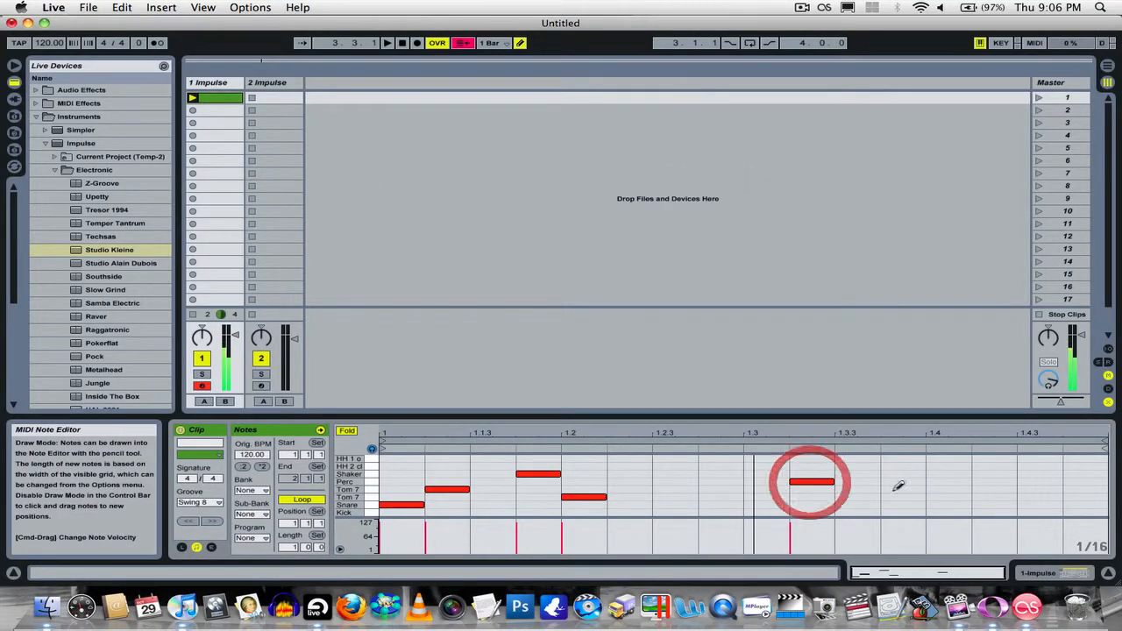
pyautogui.click(895, 489)
pyautogui.click(994, 512)
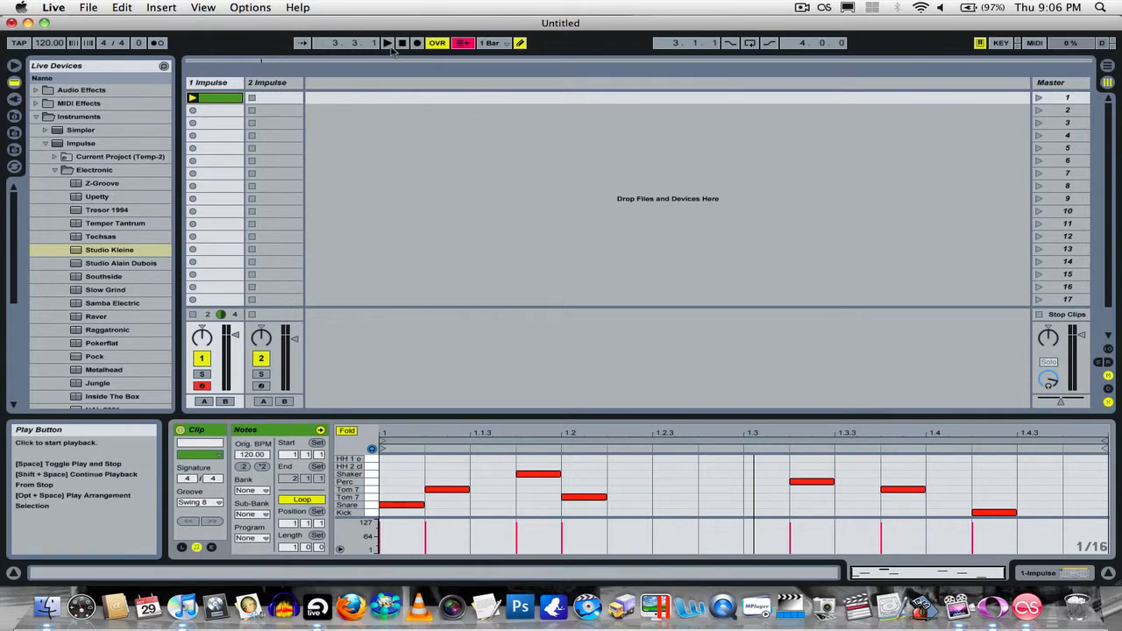
pyautogui.click(193, 98)
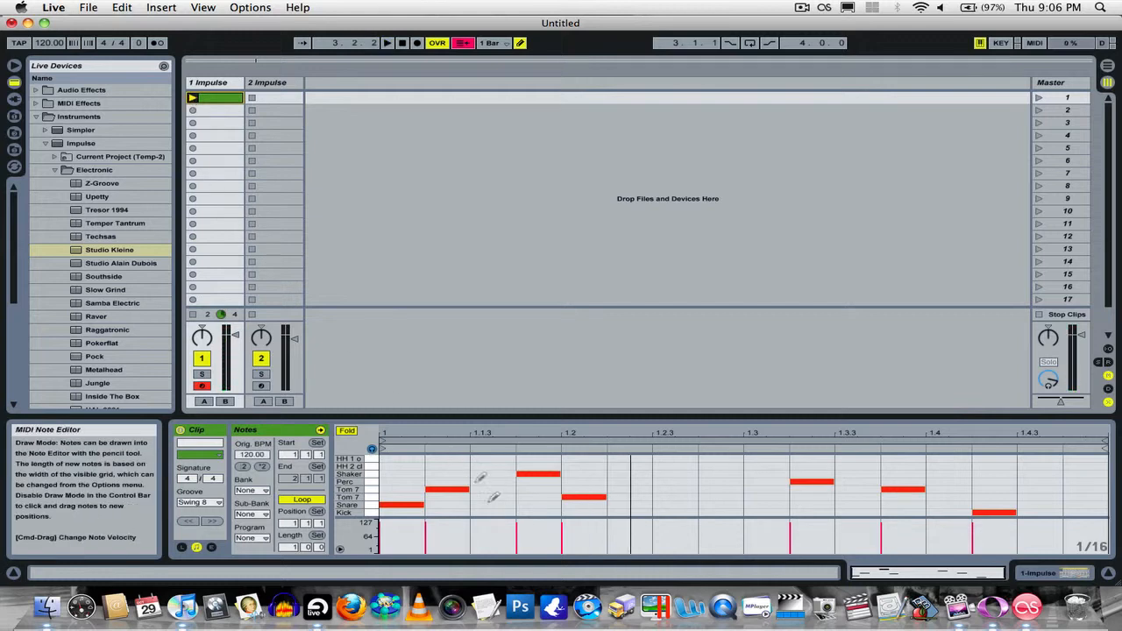
# - Draw Snare and Perc at 1.2.4, closed hi-hat, Shaker and Perc at 1.3, open hi-hats at 1.3.3 and 1.3.4, and play the clip
pyautogui.click(717, 504)
pyautogui.click(727, 481)
pyautogui.moveTo(727, 482)
pyautogui.mouseDown()
pyautogui.moveTo(787, 465)
pyautogui.moveTo(901, 460)
pyautogui.mouseUp()
pyautogui.press('space')
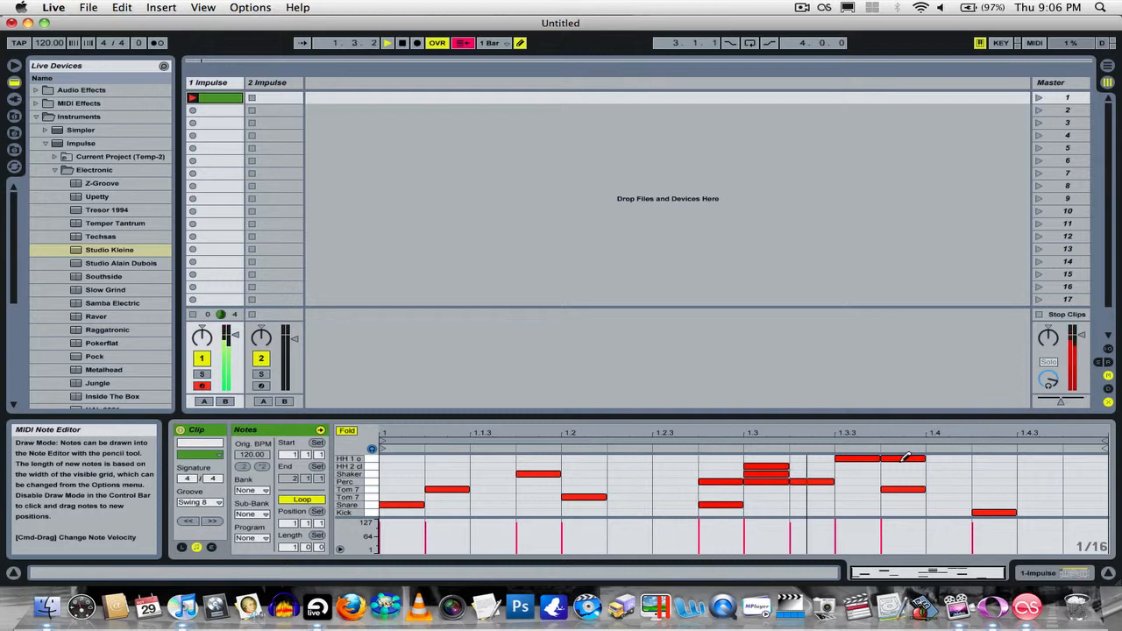
pyautogui.press('space')
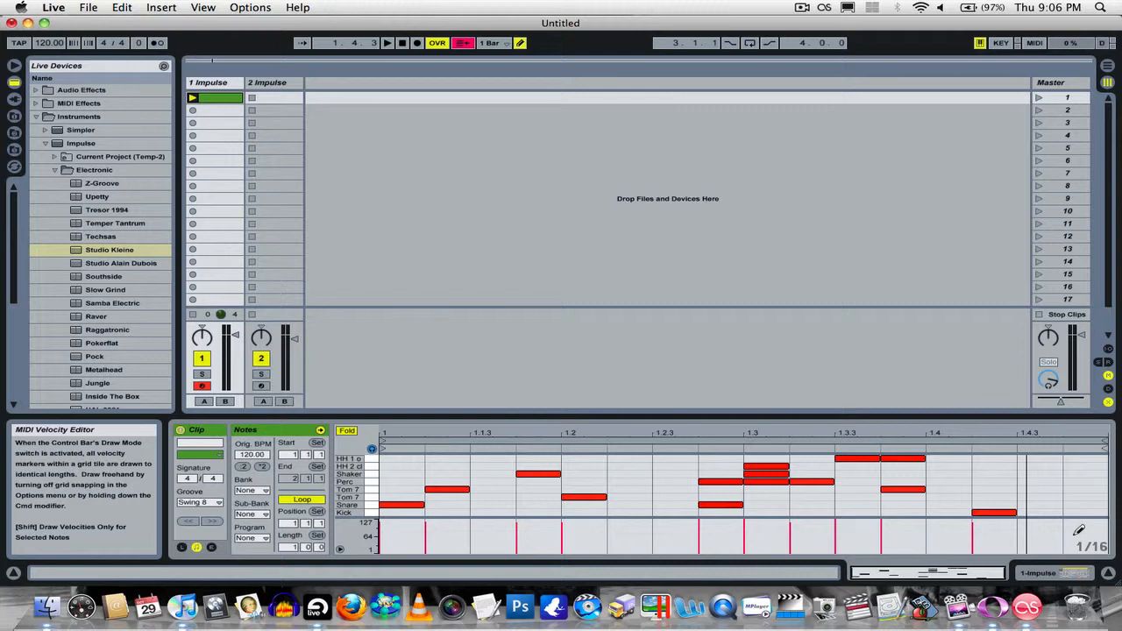
# - Narrow the note editor's grid step by step from 1/32 down to 1/16384
pyautogui.click(245, 7)
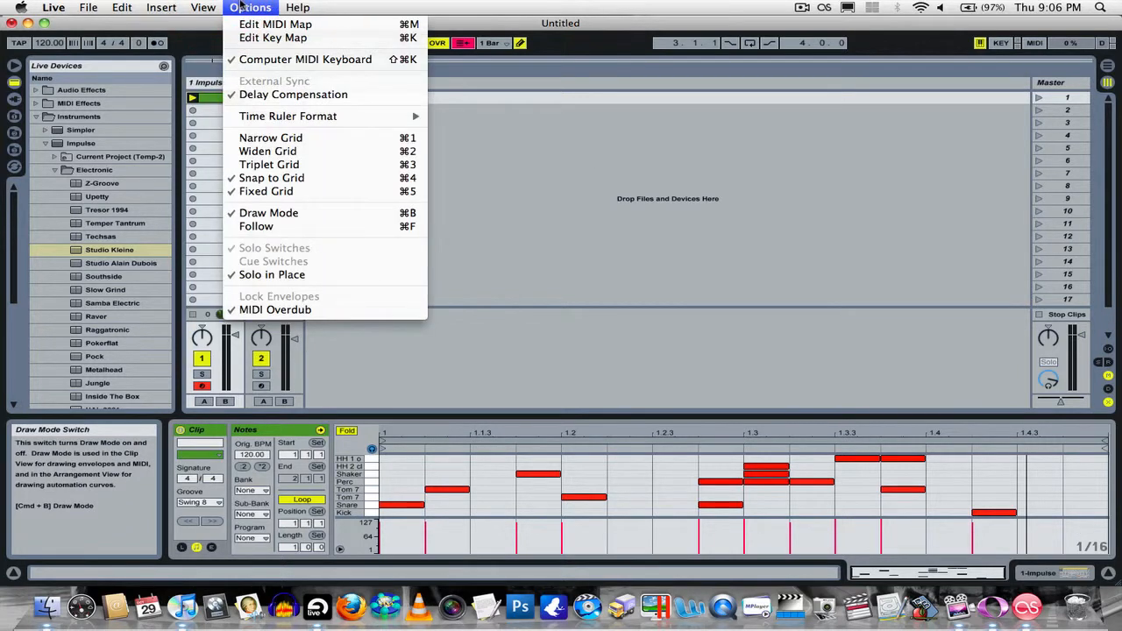
pyautogui.click(278, 139)
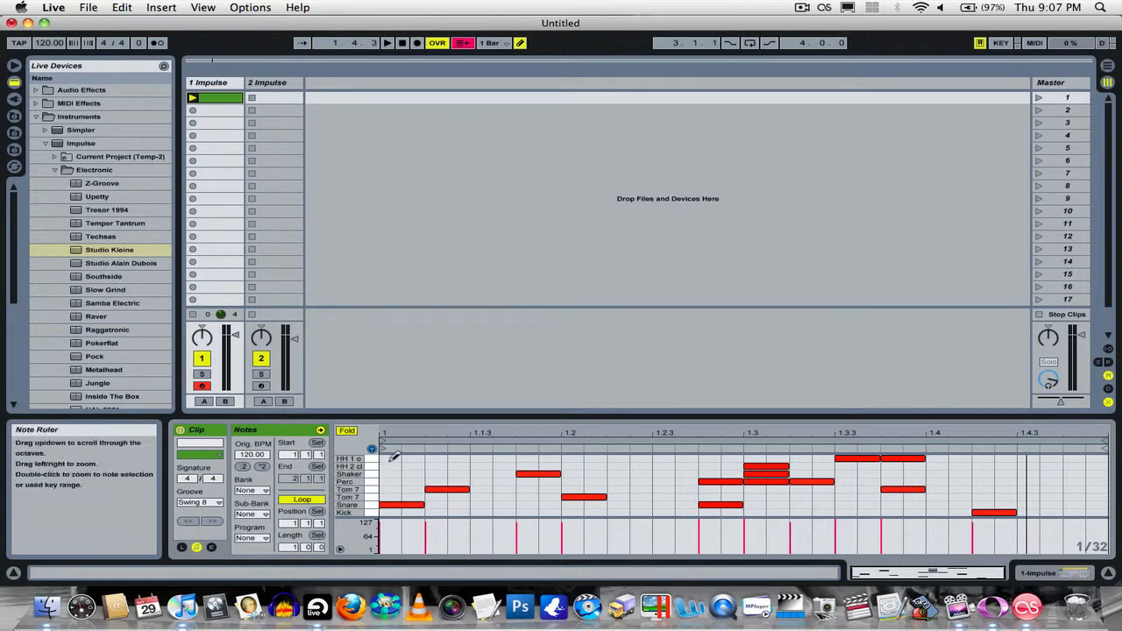
pyautogui.moveTo(386, 457)
pyautogui.mouseDown()
pyautogui.moveTo(525, 458)
pyautogui.moveTo(355, 454)
pyautogui.moveTo(466, 457)
pyautogui.moveTo(380, 454)
pyautogui.mouseUp()
pyautogui.press('super+1')
pyautogui.press('super+1')
pyautogui.press('super+1')
pyautogui.press('super+1')
pyautogui.press('super+1')
pyautogui.press('super+1')
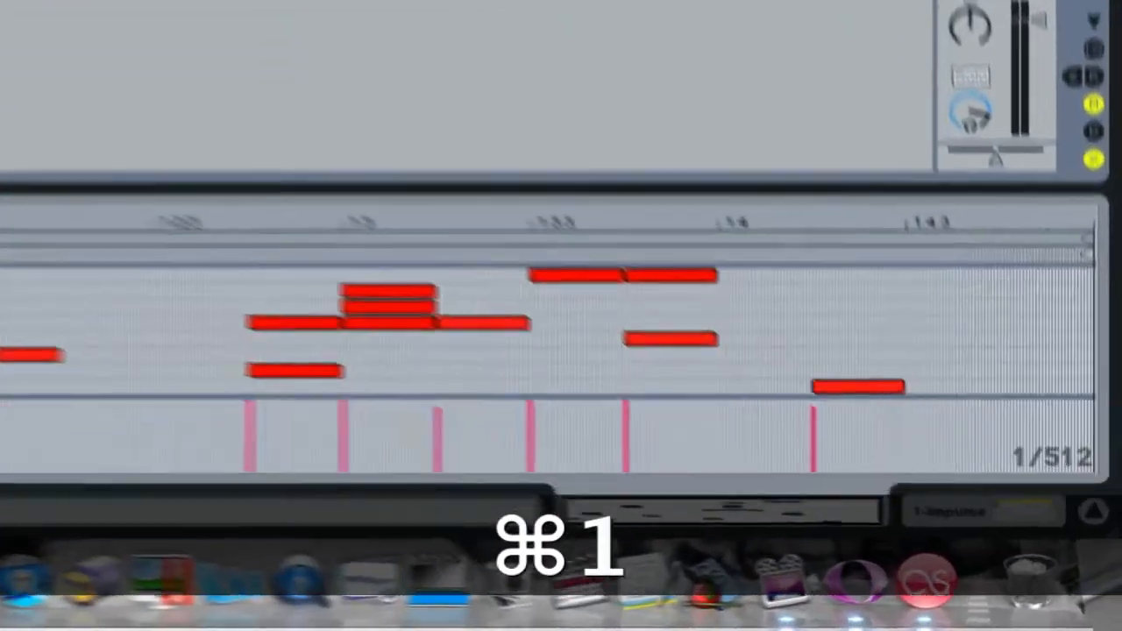
pyautogui.press('super+1')
pyautogui.press('super+1')
pyautogui.press('super+1')
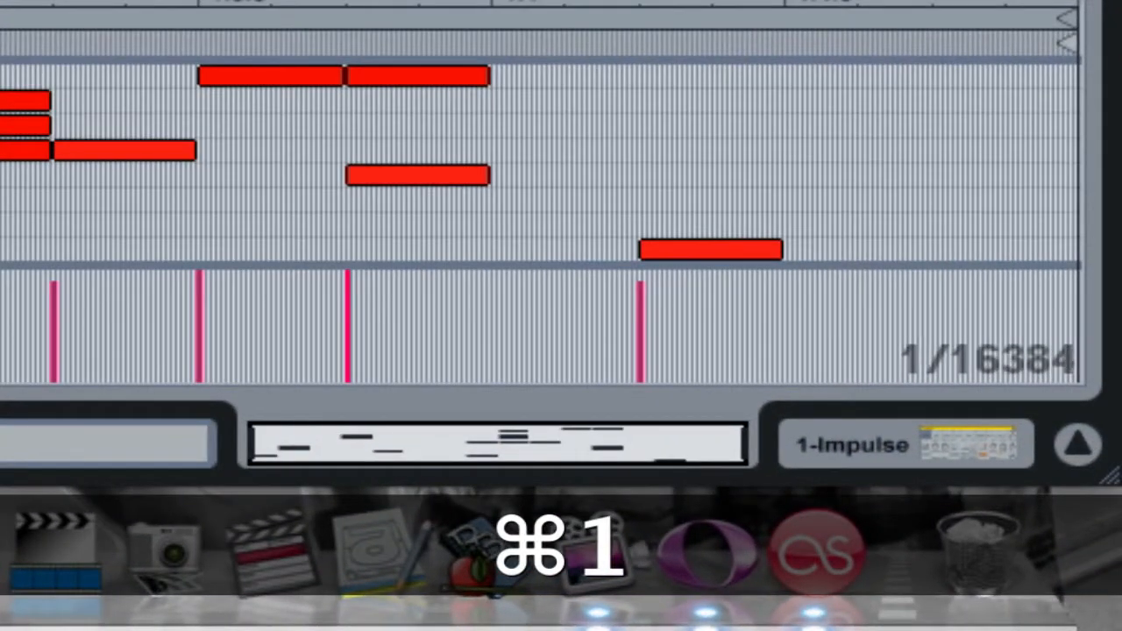
# - Widen the note editor's grid step by step back to 1/16
pyautogui.press('super+2')
pyautogui.press('super+2')
pyautogui.press('super+2')
pyautogui.press('super+2')
pyautogui.press('super+2')
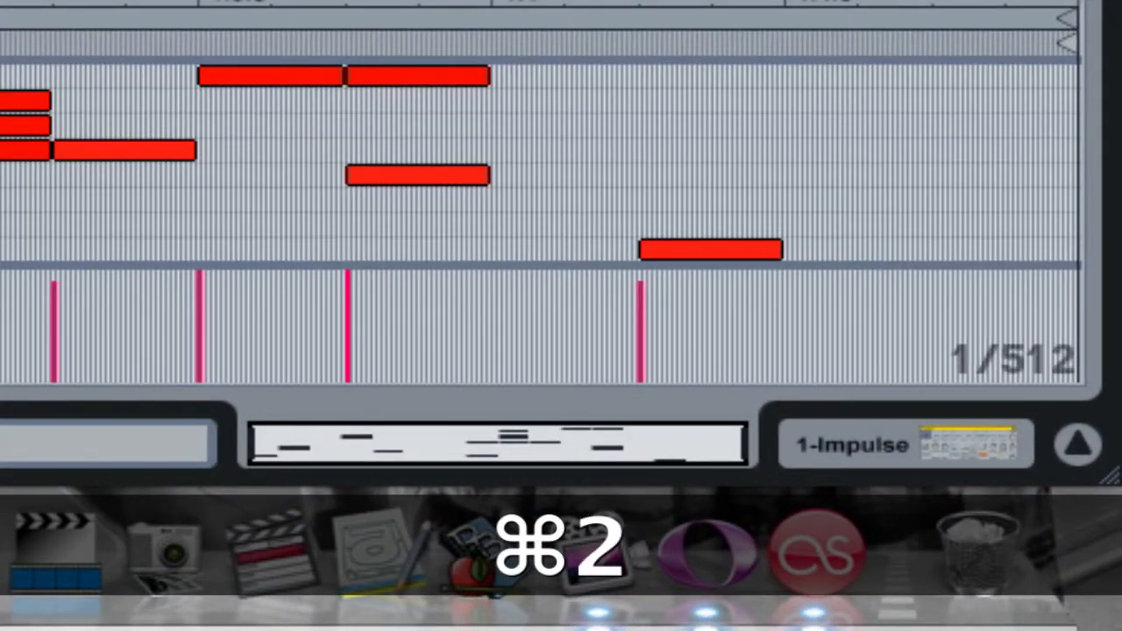
pyautogui.press('super+2')
pyautogui.press('super+2')
pyautogui.press('super+2')
pyautogui.press('super+2')
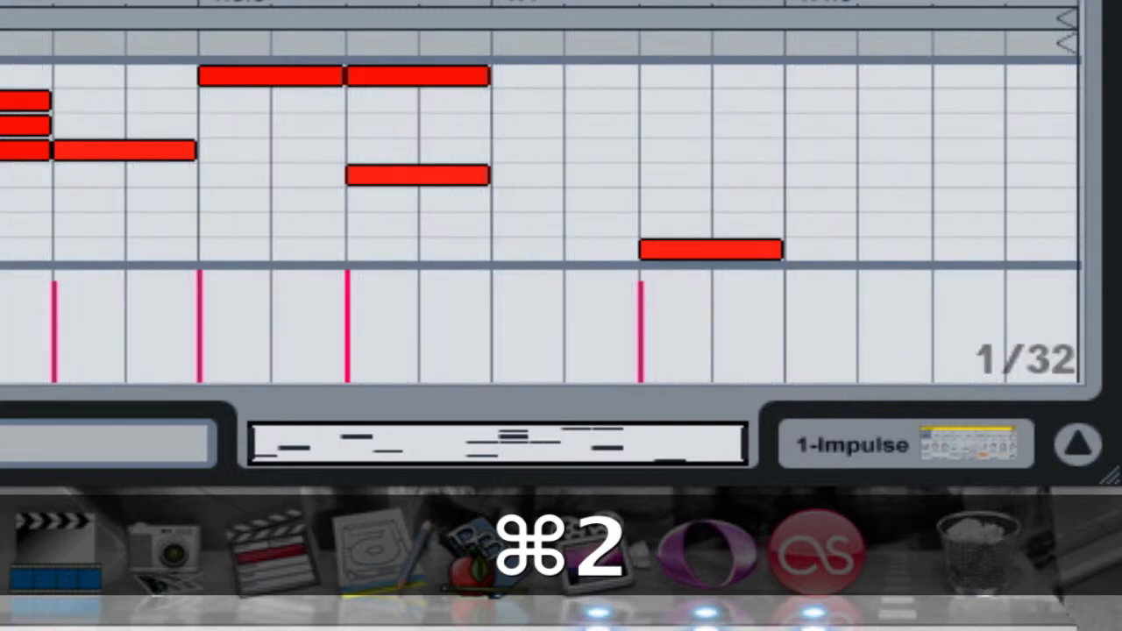
pyautogui.press('super+2')
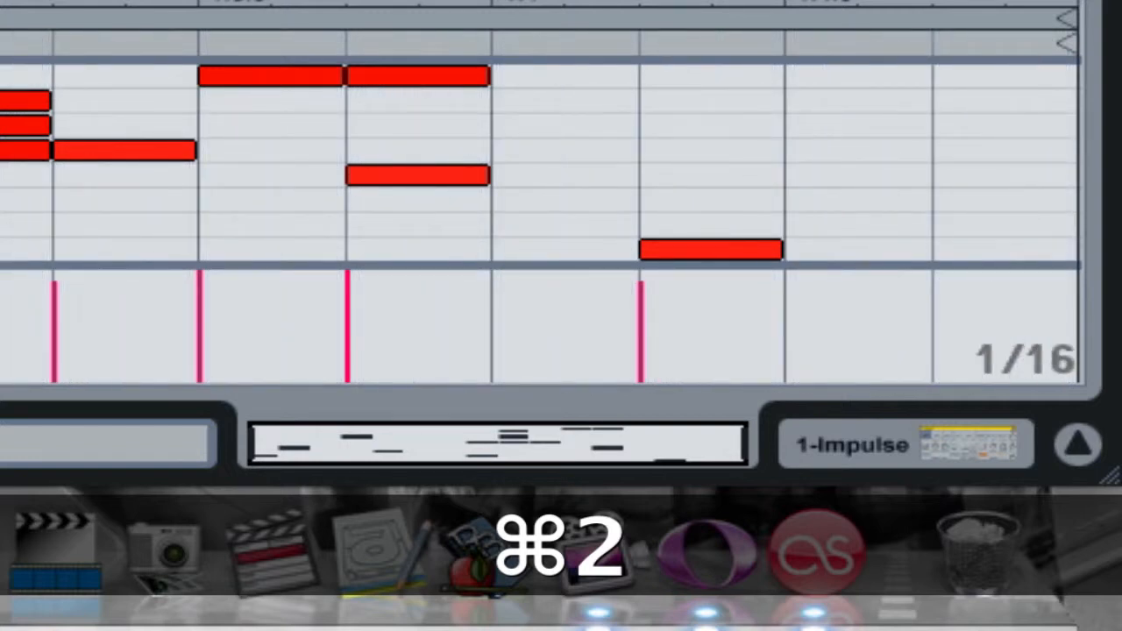
# - Widen the grid through 1/8 and past 1/4, and return it to 1/16
pyautogui.press('super+2')
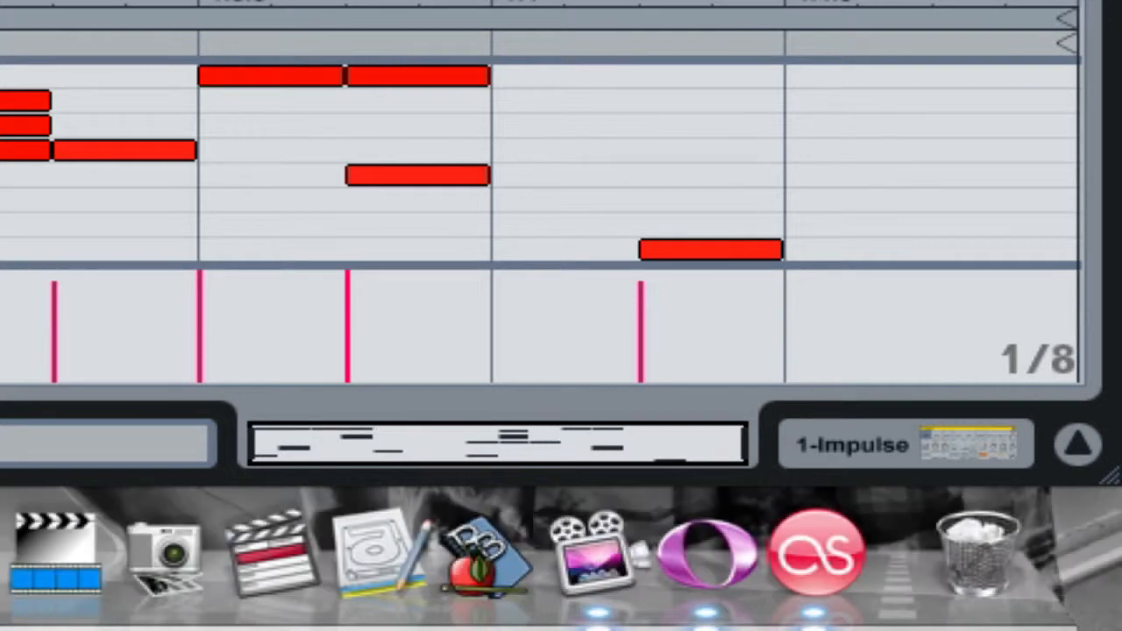
pyautogui.press('super+2')
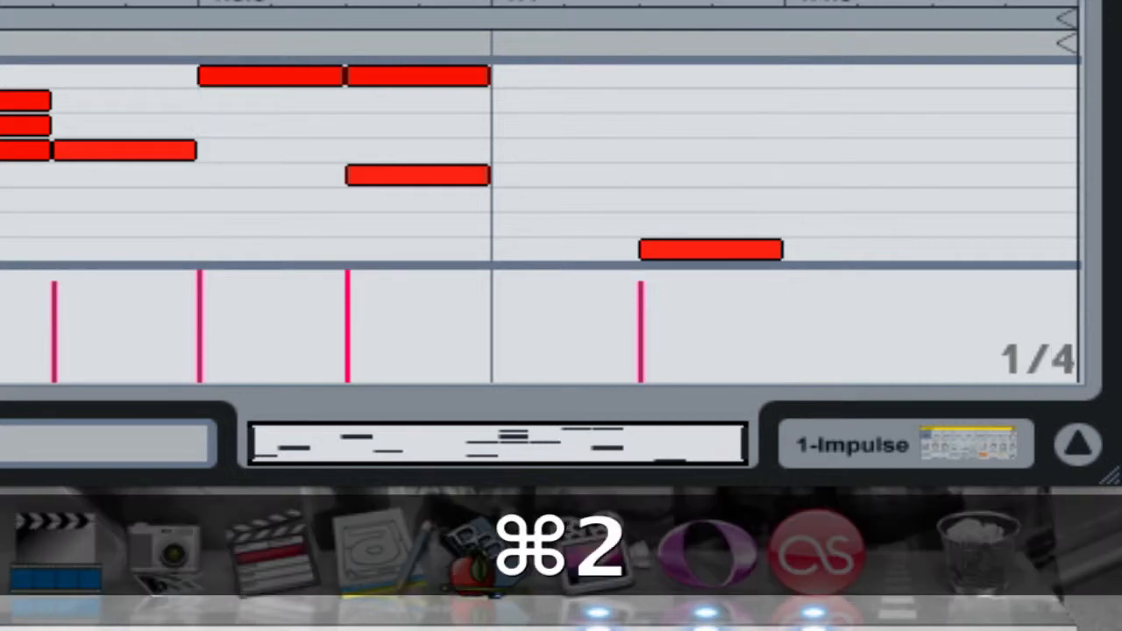
pyautogui.press('super+2')
pyautogui.press('super+1')
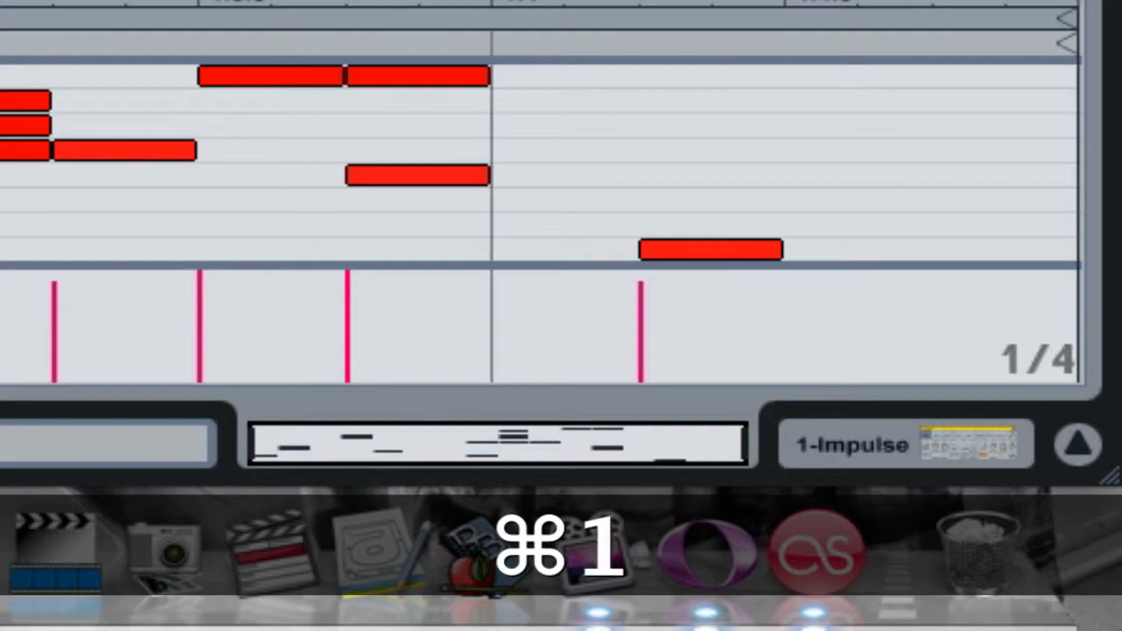
pyautogui.press('super+1')
pyautogui.press('super+1')
pyautogui.press('super+1')
pyautogui.press('super+2')
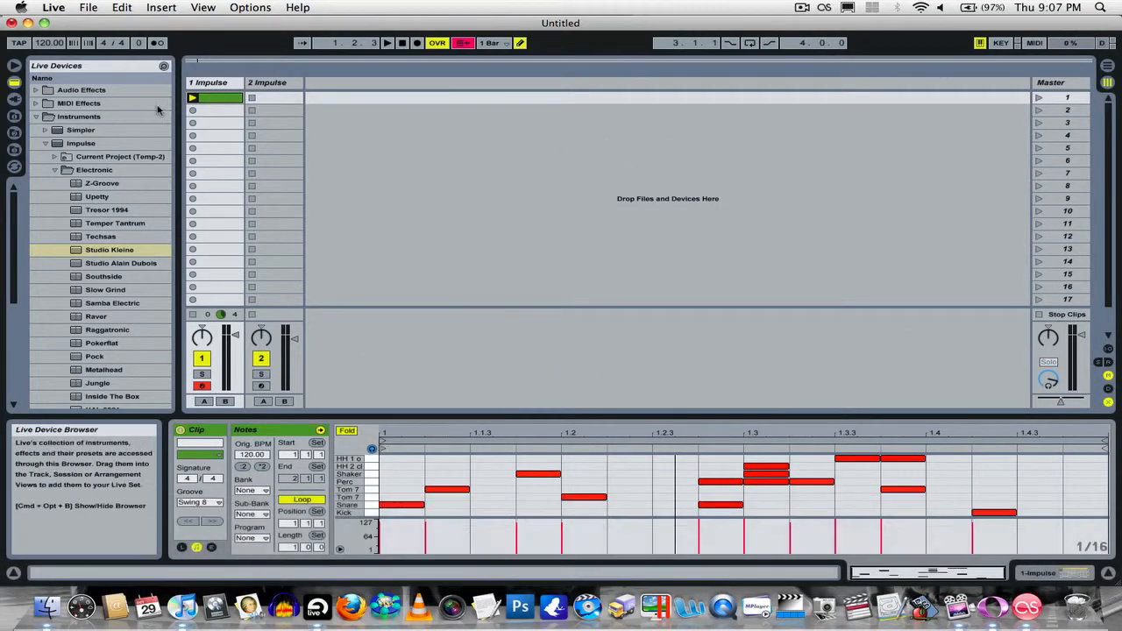
# - Play the clip through, and draw both Toms, Perc and Shaker stacked above the Snare note at position 1
pyautogui.click(192, 99)
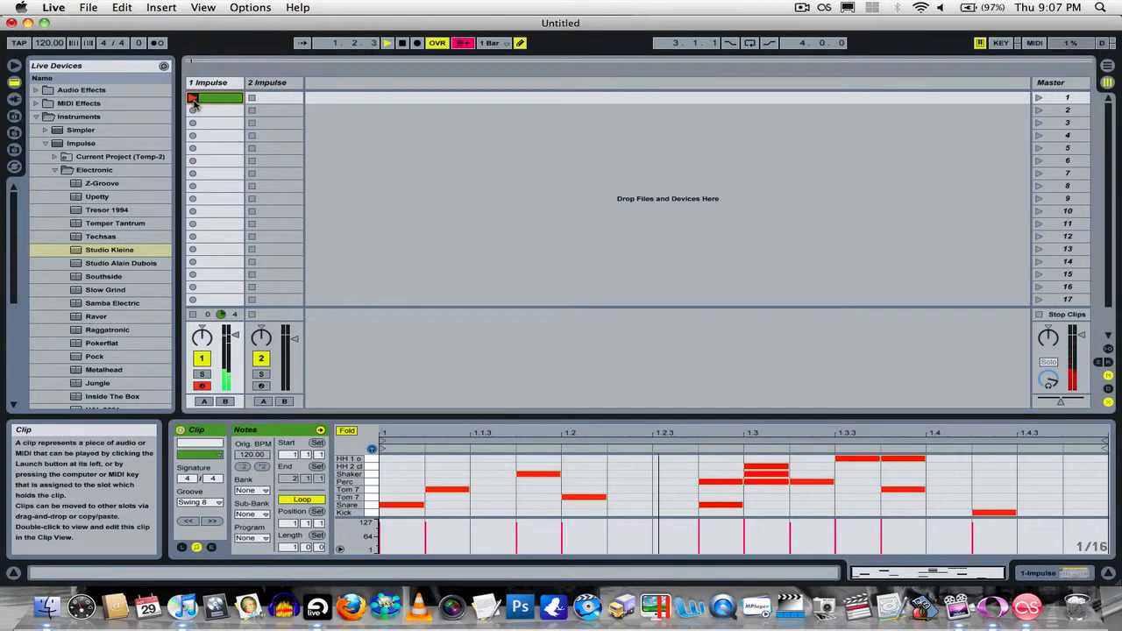
pyautogui.press('space')
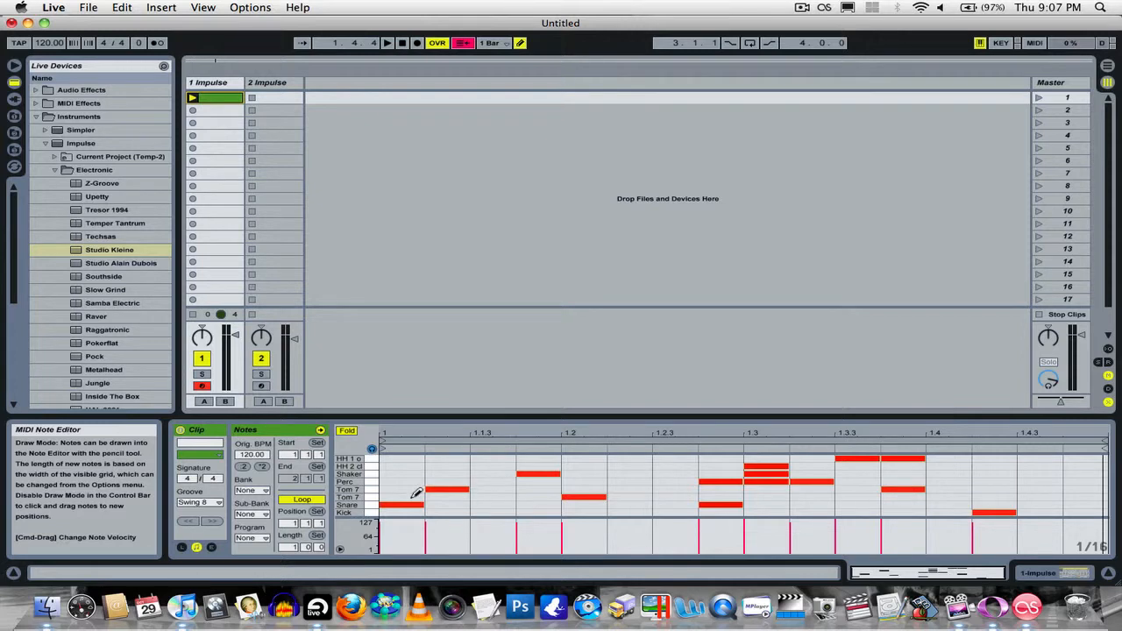
pyautogui.moveTo(415, 497); pyautogui.dragTo(417, 470)
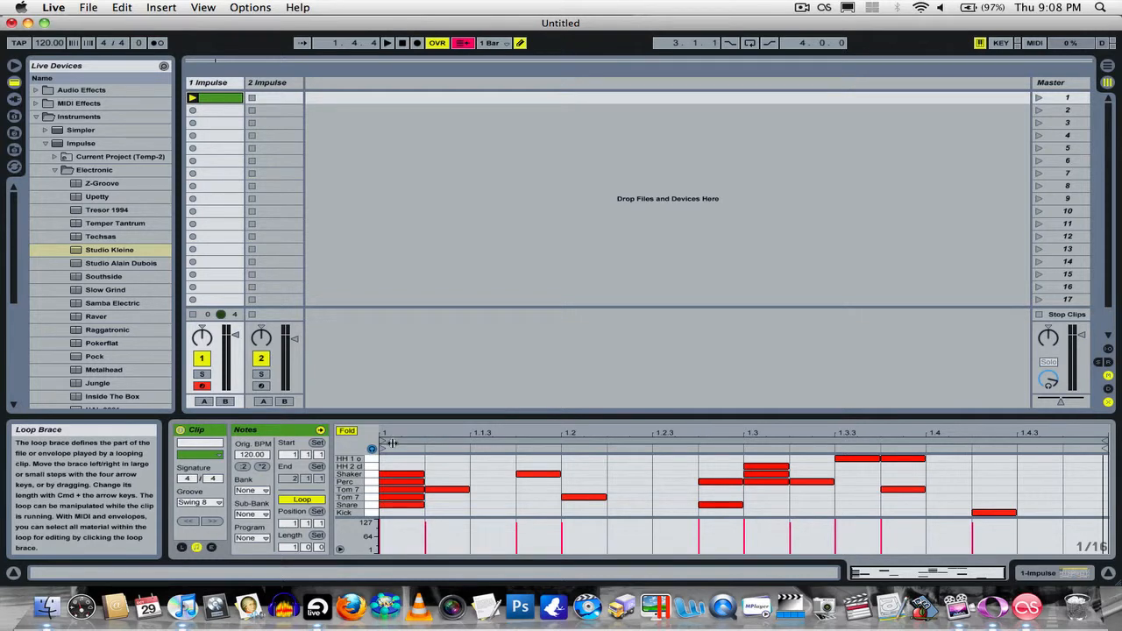
# - Delete the drawn clip from the first Impulse track and create a new empty clip in the same slot
pyautogui.doubleClick(217, 100)
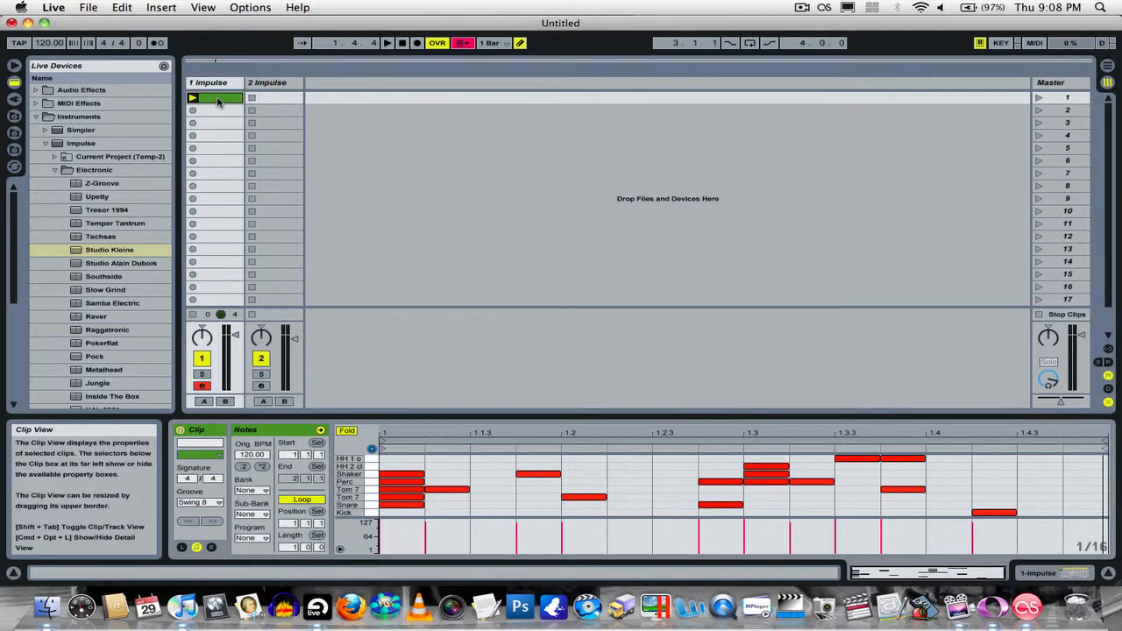
pyautogui.click(217, 100)
pyautogui.press('Delete')
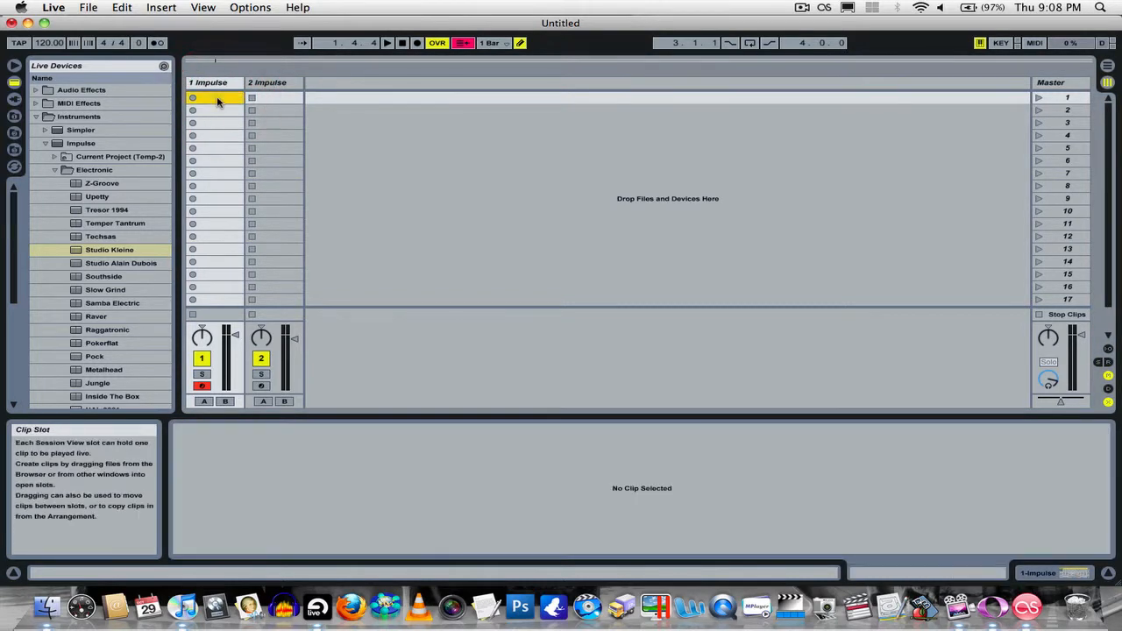
pyautogui.doubleClick(217, 99)
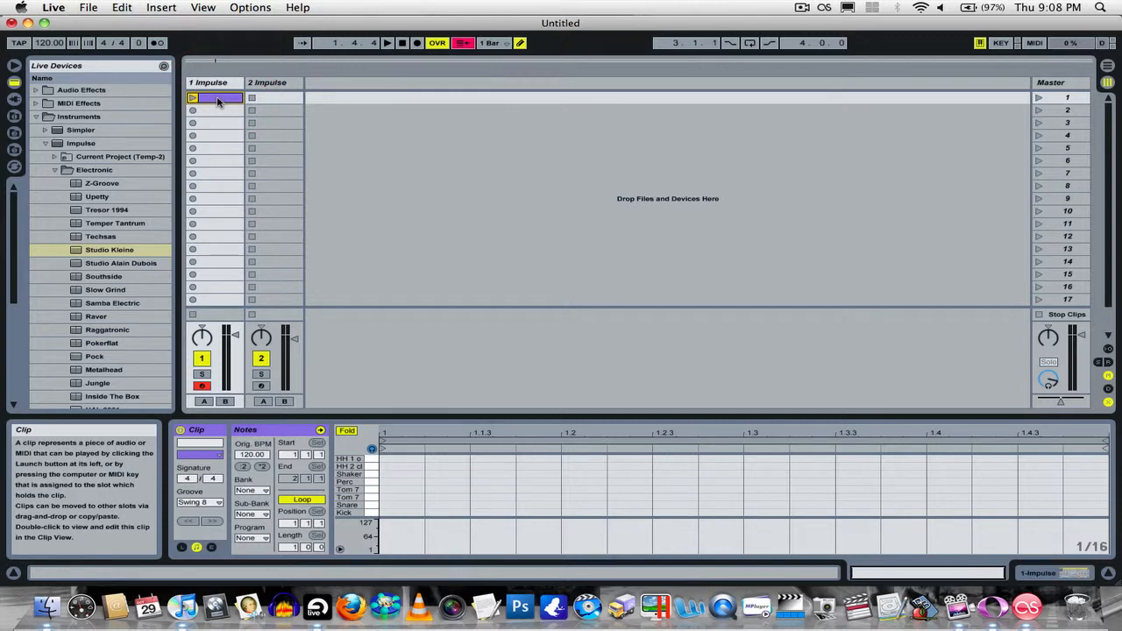
# - Audition all eight drum sounds of the first Impulse track, from Kick up to the open hi-hat
pyautogui.press('a')
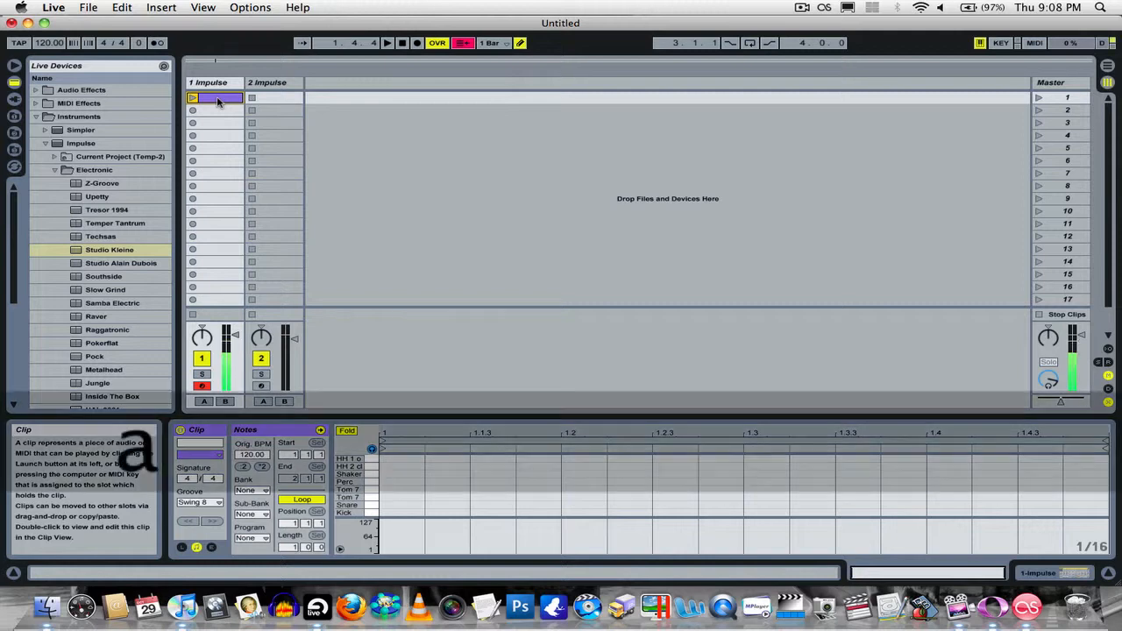
pyautogui.press('s')
pyautogui.press('d')
pyautogui.press('f')
pyautogui.press('g')
pyautogui.press('h')
pyautogui.press('j')
pyautogui.press('k')
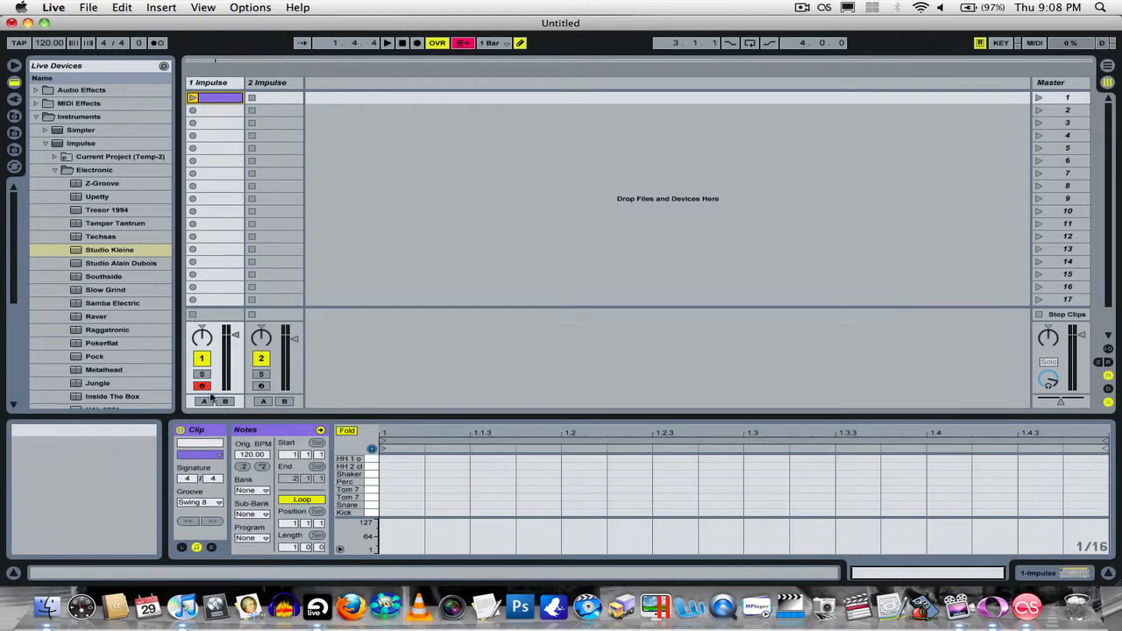
# - Arm the second Impulse track and audition its first three sounds, and re-arm the first track to audition its first four
pyautogui.click(261, 385)
pyautogui.press('a')
pyautogui.press('s')
pyautogui.press('d')
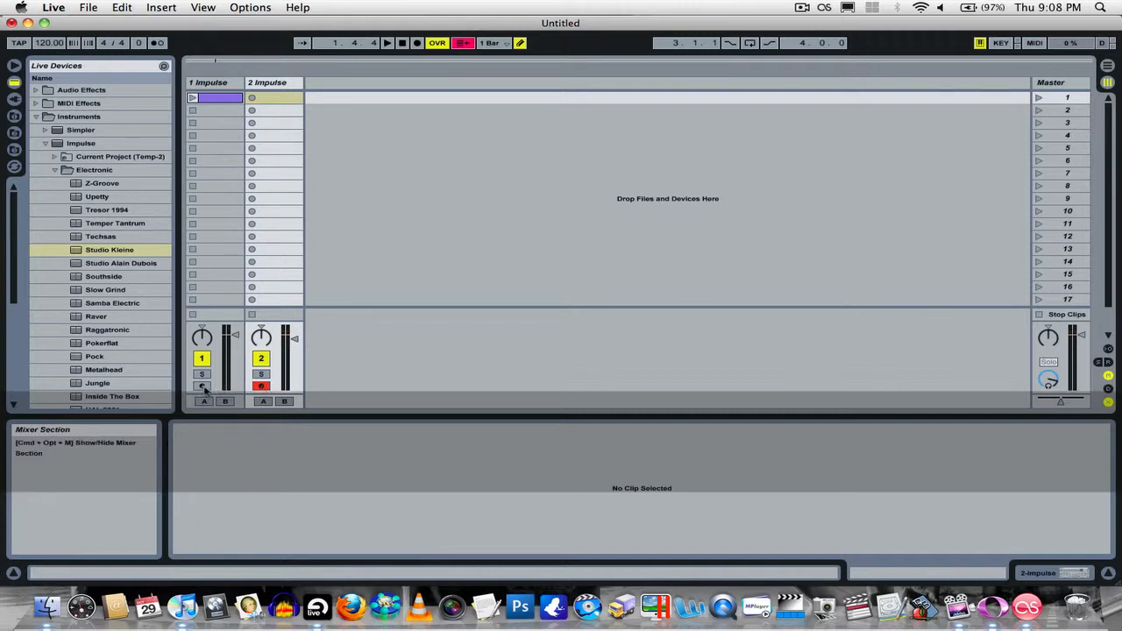
pyautogui.click(202, 387)
pyautogui.press('a')
pyautogui.press('s')
pyautogui.press('d')
pyautogui.press('f')
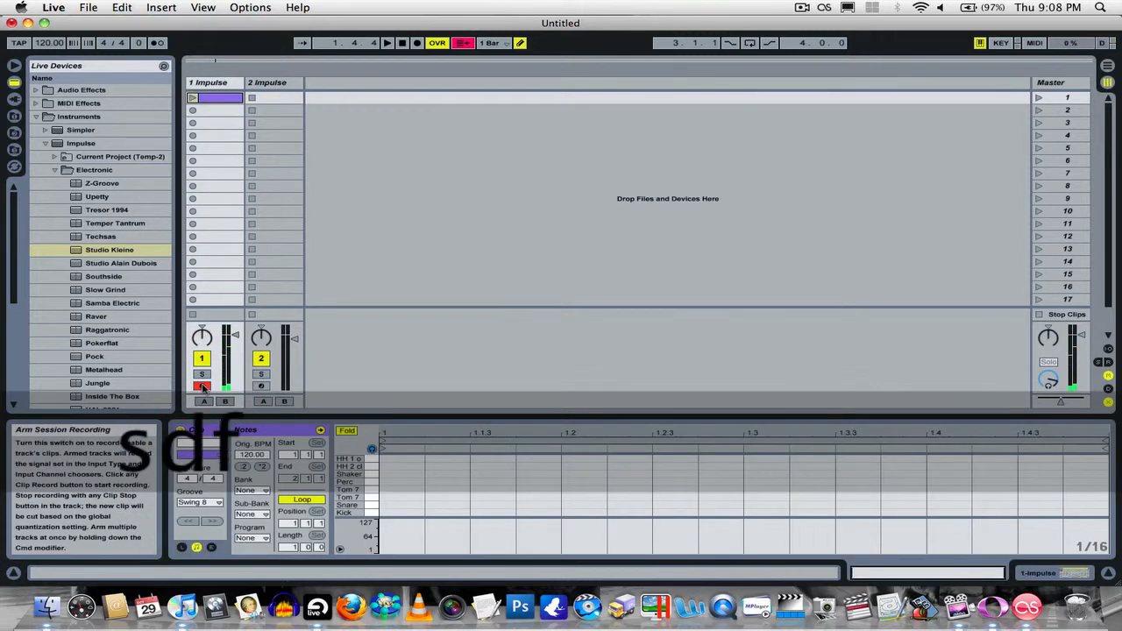
# - Arm the second Impulse track, create an empty clip in its first slot and audition NerdBD and LadySnare
pyautogui.click(260, 385)
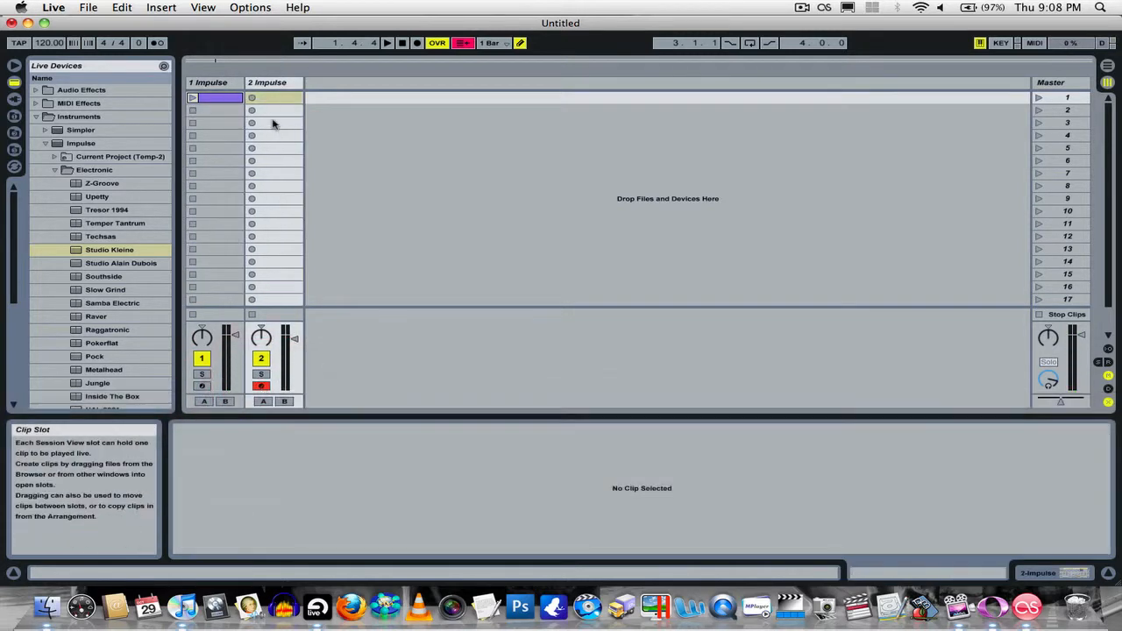
pyautogui.doubleClick(283, 100)
pyautogui.press('a')
pyautogui.press('s')
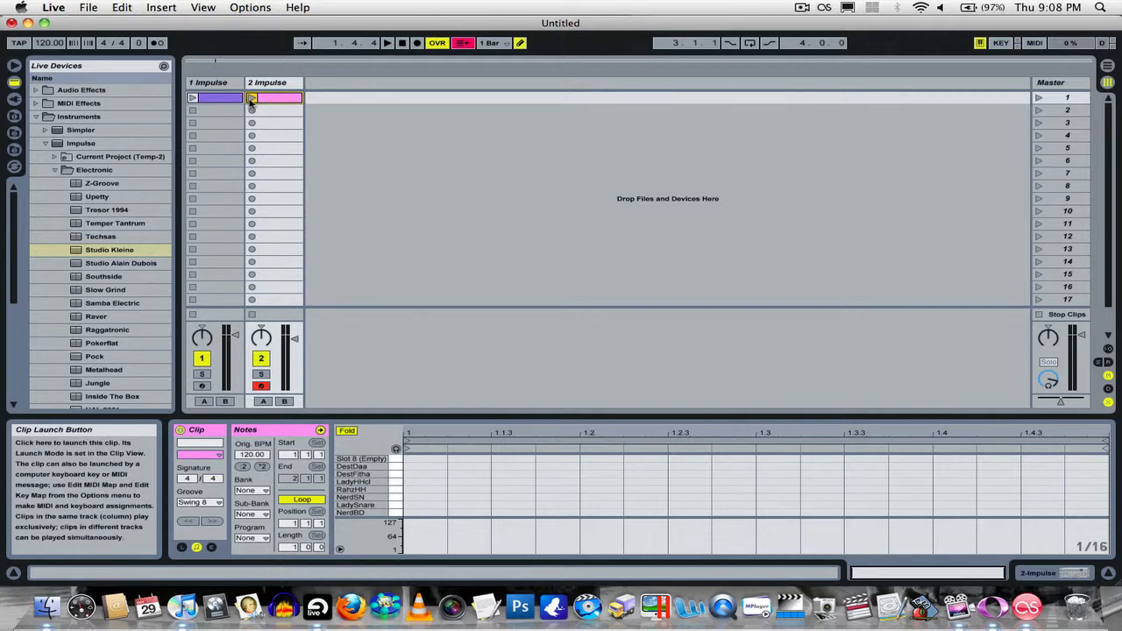
# - Record a one-bar beat of NerdBD, LadySnare, NerdSN, RahzHH and LadyHHcl hits into the second track's clip, and stop playback
pyautogui.click(251, 98)
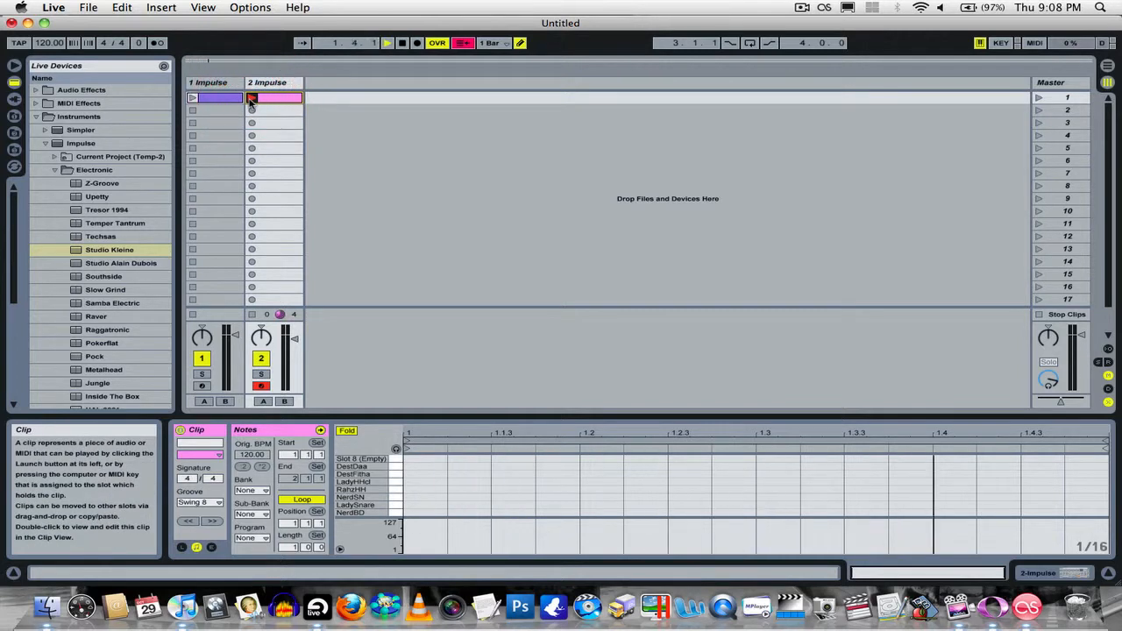
pyautogui.press('s')
pyautogui.press('s')
pyautogui.press('s')
pyautogui.press('a')
pyautogui.press('d')
pyautogui.press('a')
pyautogui.press('f')
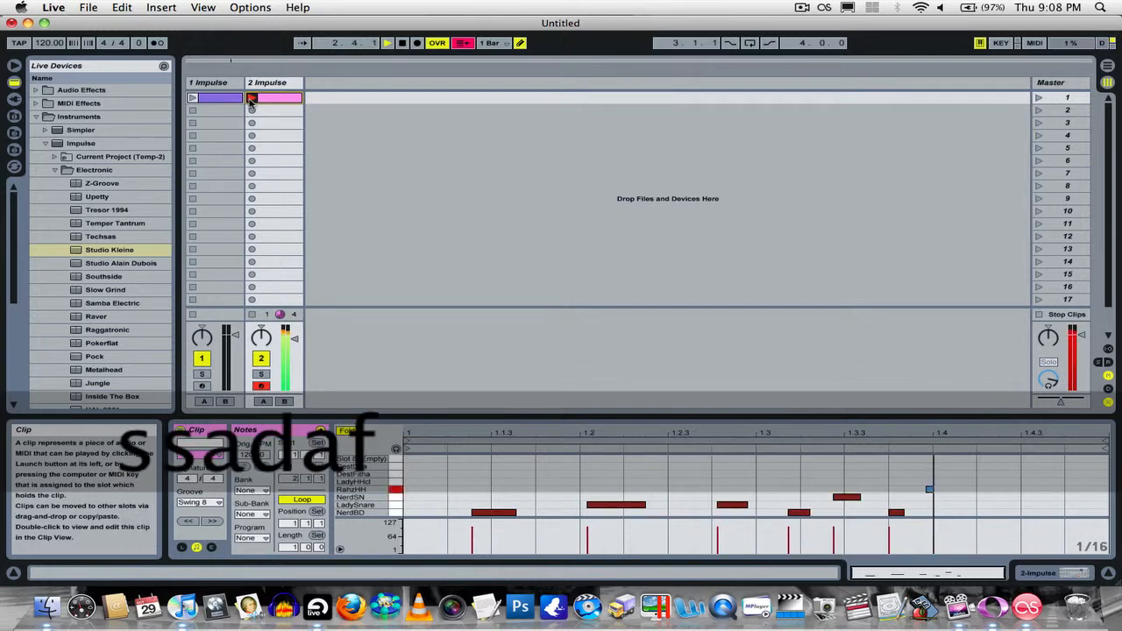
pyautogui.press('f')
pyautogui.press('g')
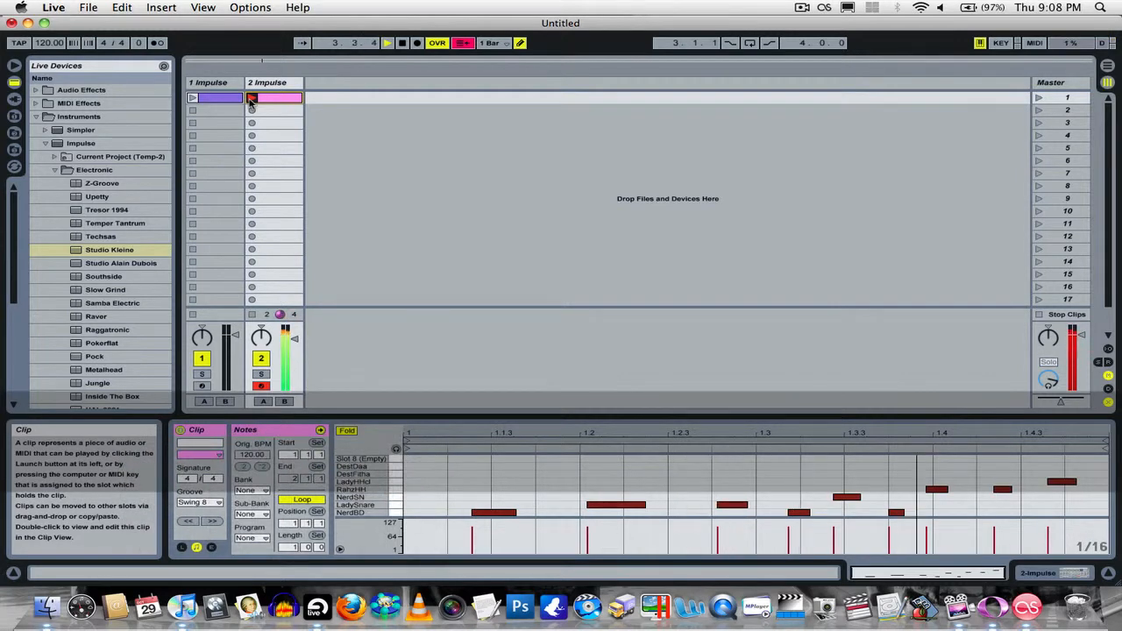
pyautogui.press('space')
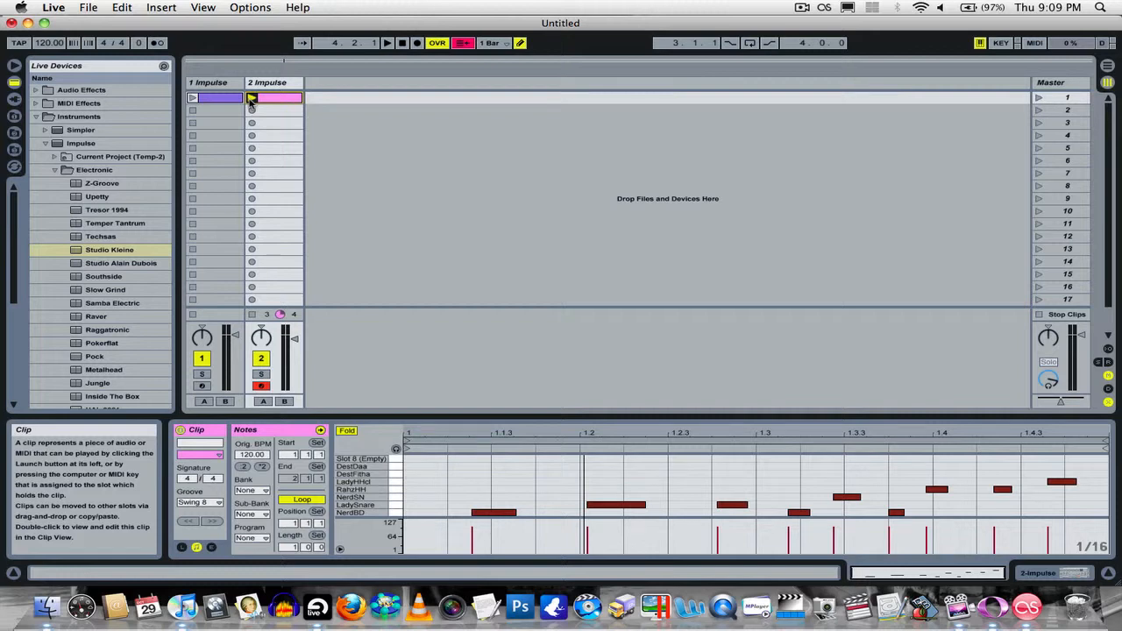
# - Overdub six DestDaa hits across the first three beats of the second track's clip, and play the combined beat back
pyautogui.click(251, 98)
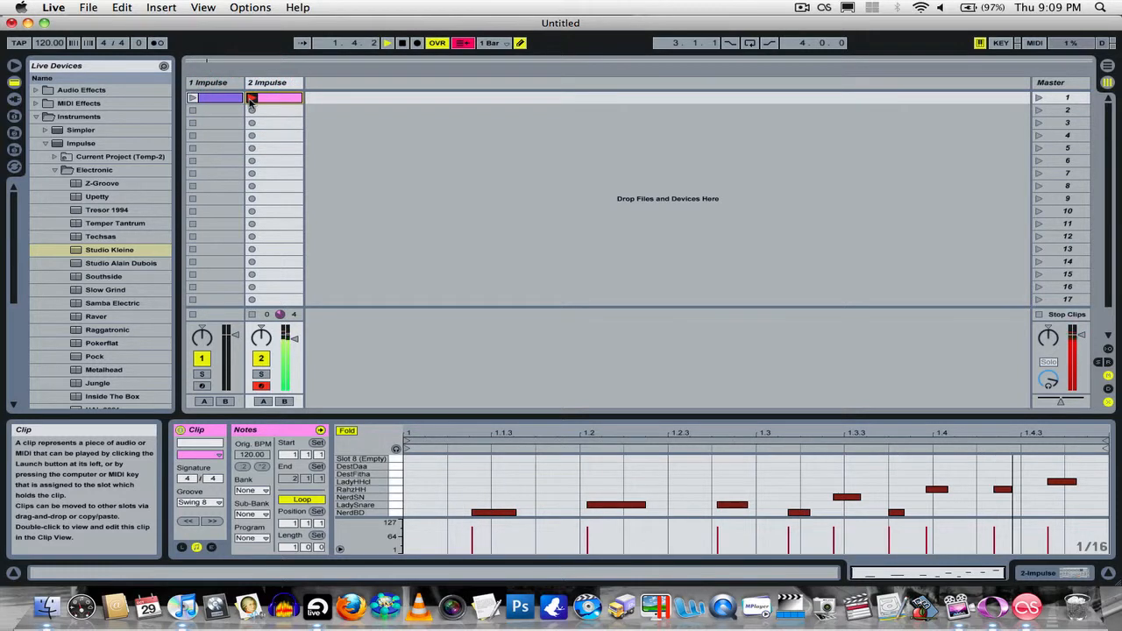
pyautogui.press('j')
pyautogui.press('j')
pyautogui.press('j')
pyautogui.press('j')
pyautogui.press('j')
pyautogui.press('j')
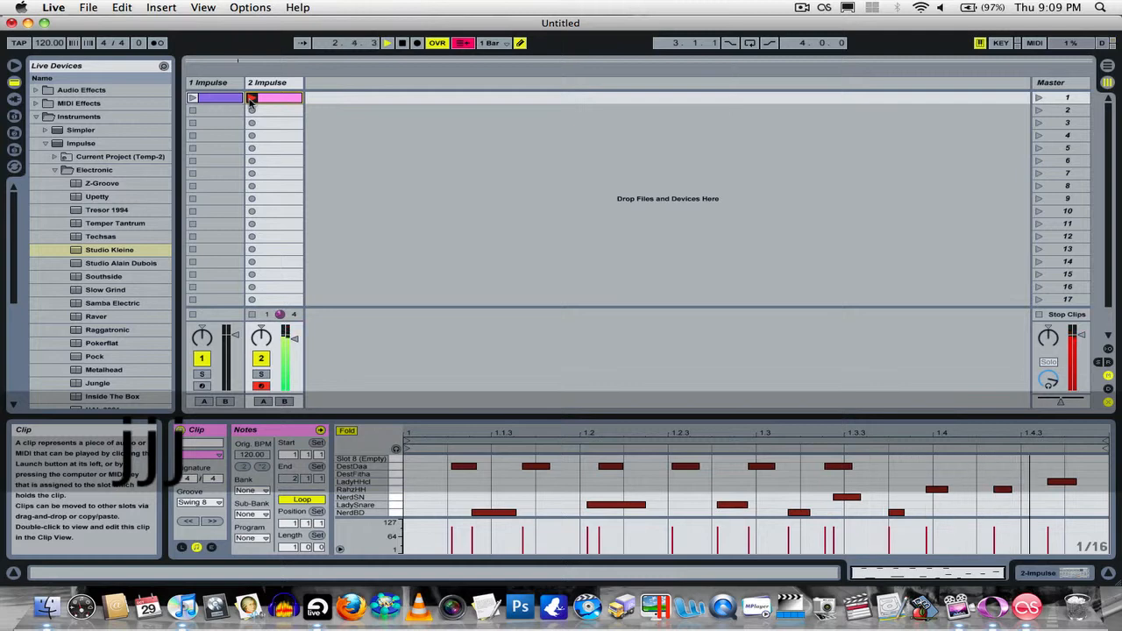
pyautogui.press('space')
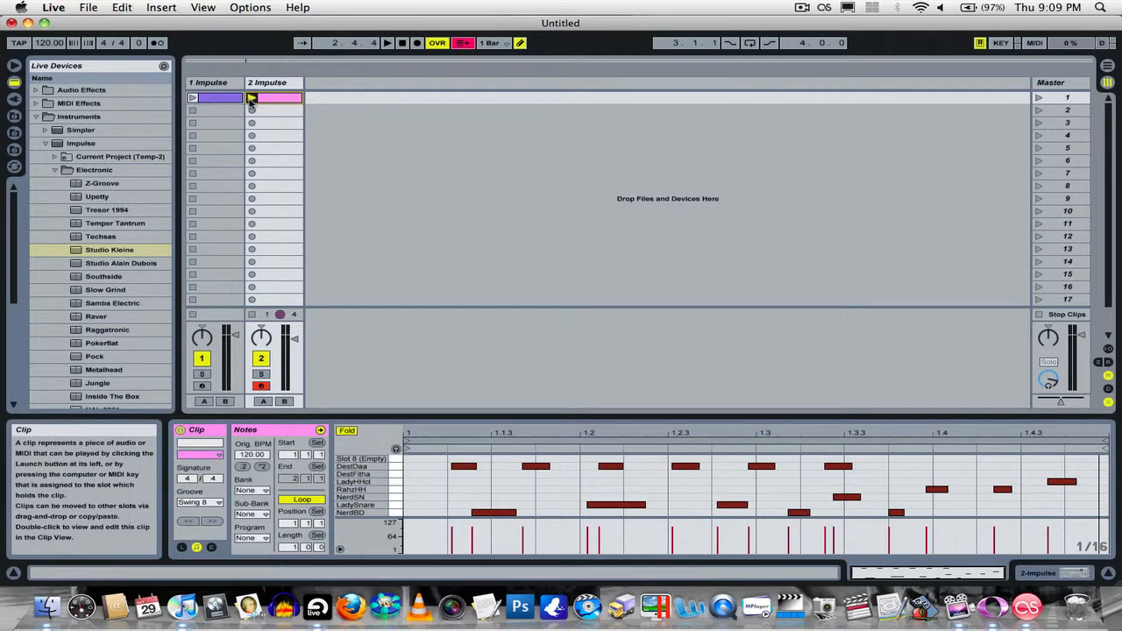
pyautogui.click(251, 98)
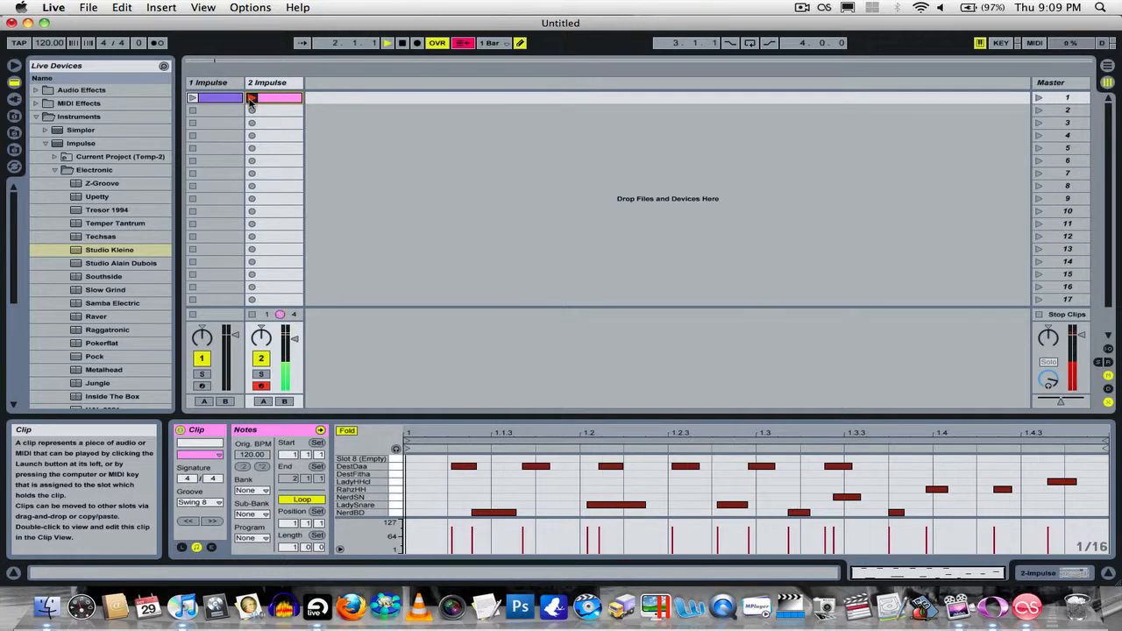
pyautogui.press('space')
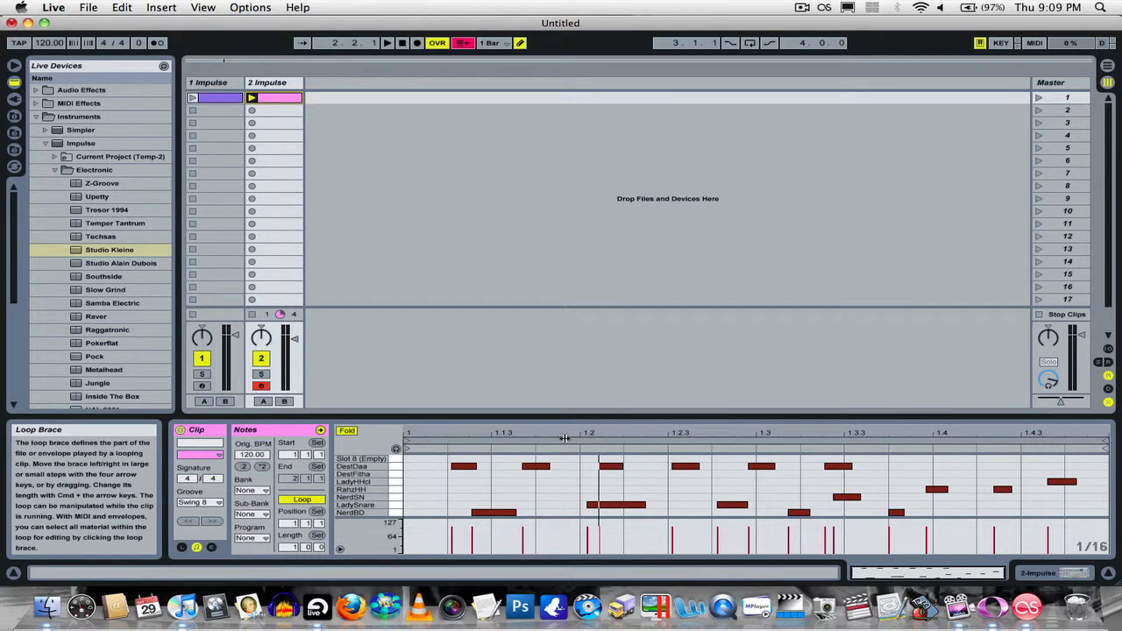
# - Turn off Draw Mode, select all recorded notes and quantize their starts to 1/16 at 100 %
pyautogui.click(519, 43)
pyautogui.click(553, 488)
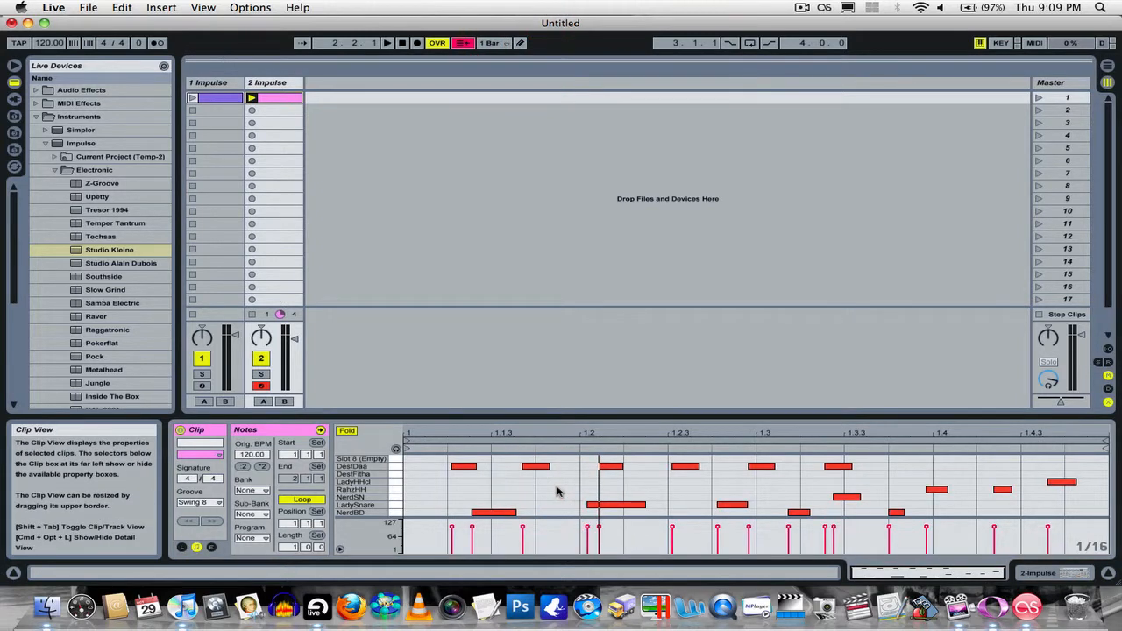
pyautogui.press('super+a')
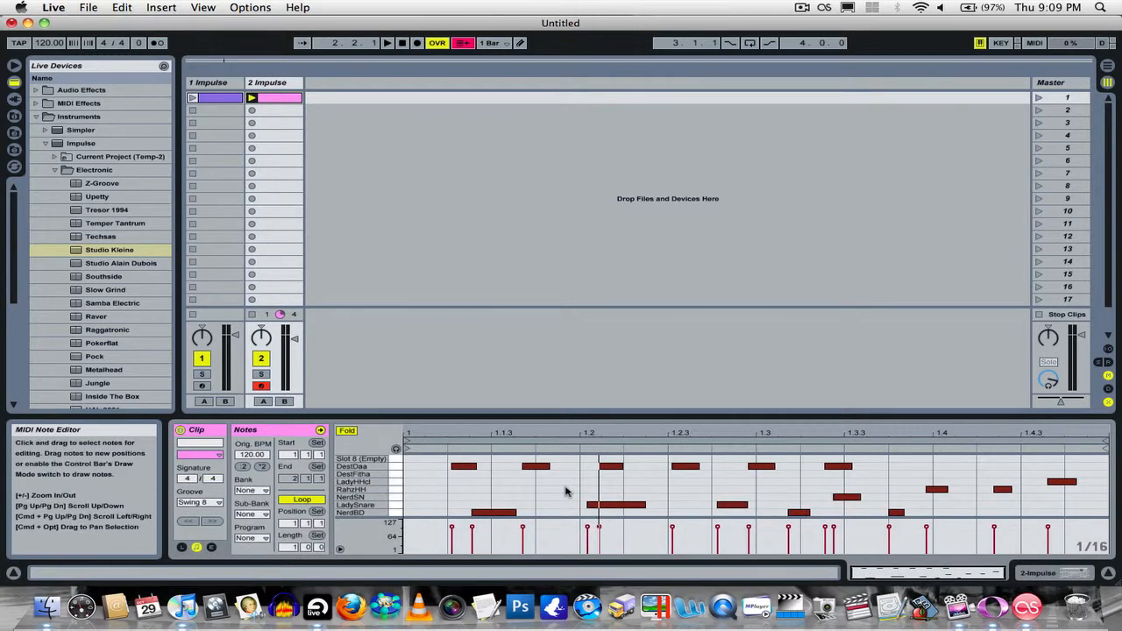
pyautogui.click(220, 7)
pyautogui.moveTo(158, 7)
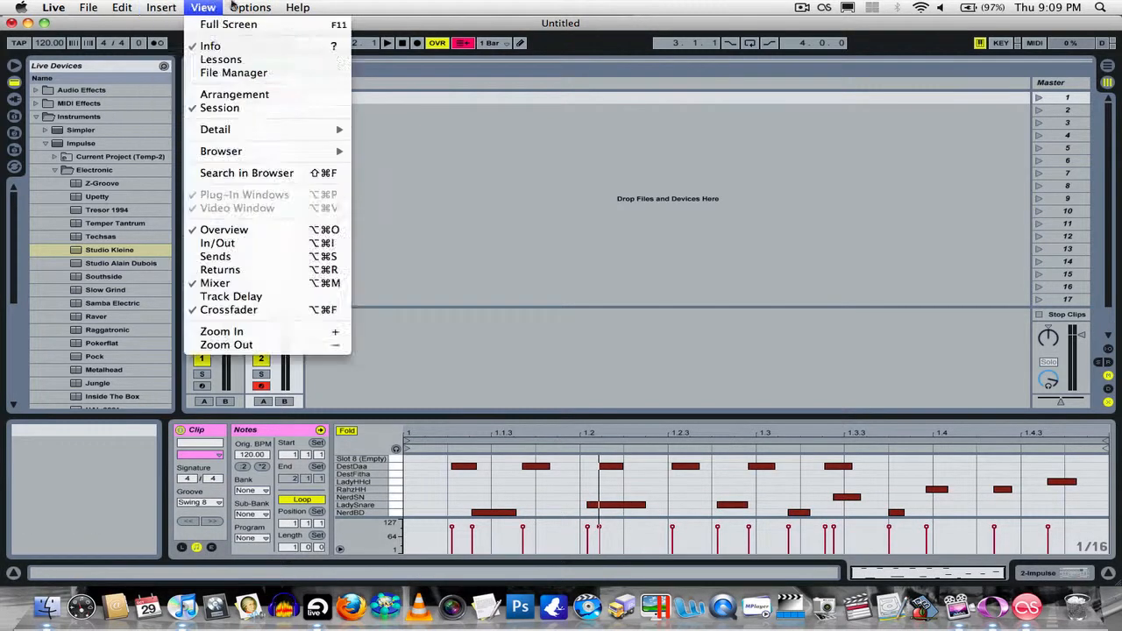
pyautogui.moveTo(112, 7)
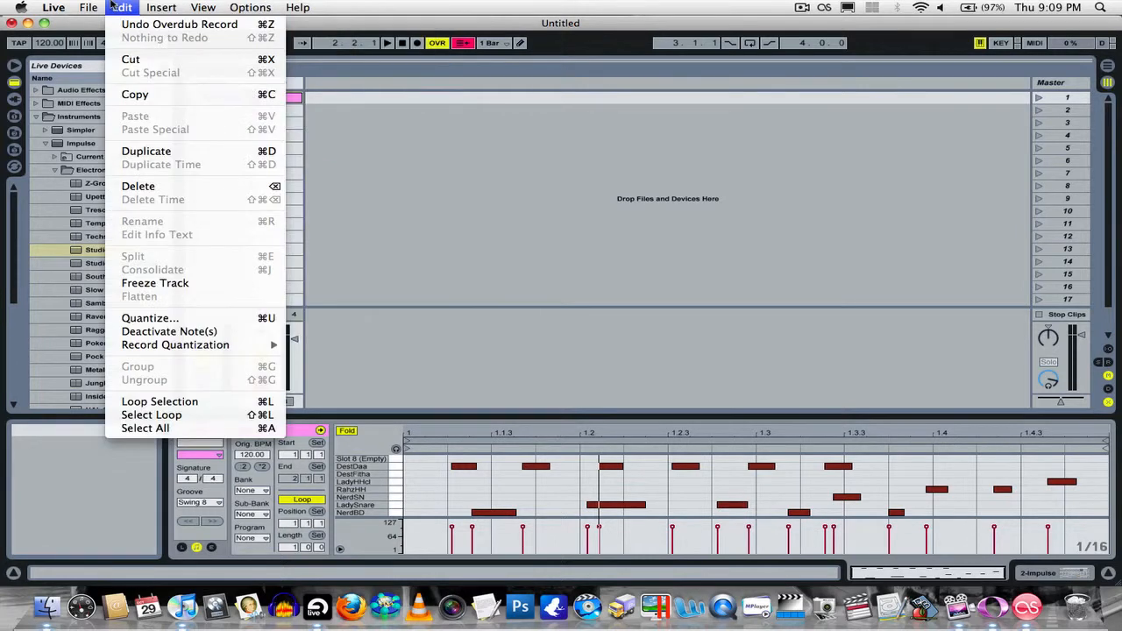
pyautogui.click(273, 321)
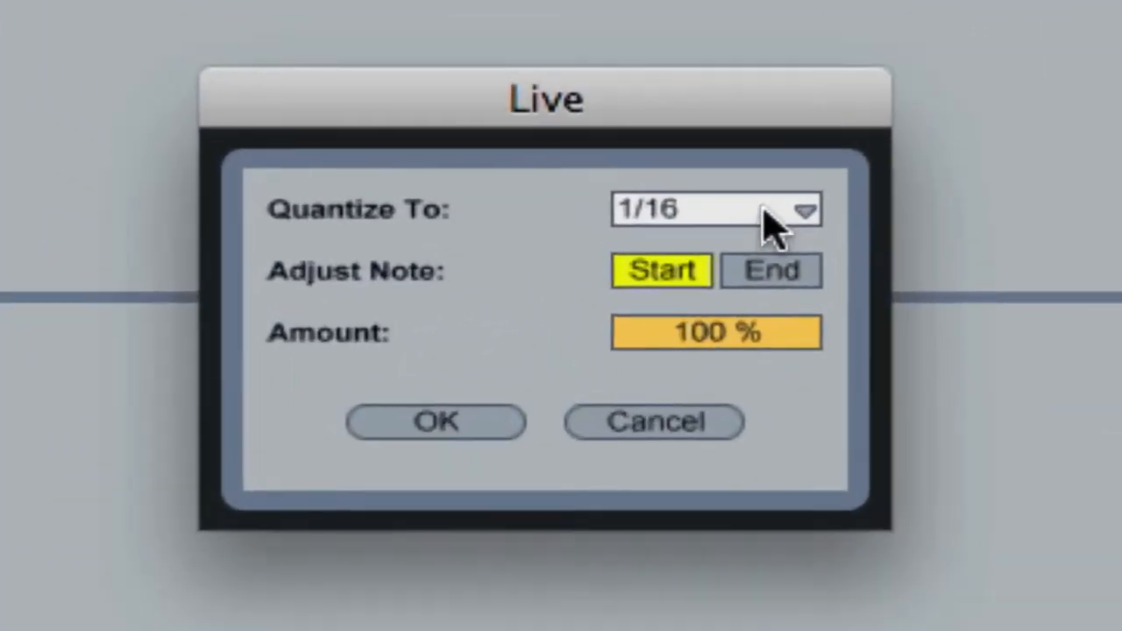
pyautogui.moveTo(751, 217); pyautogui.dragTo(756, 408)
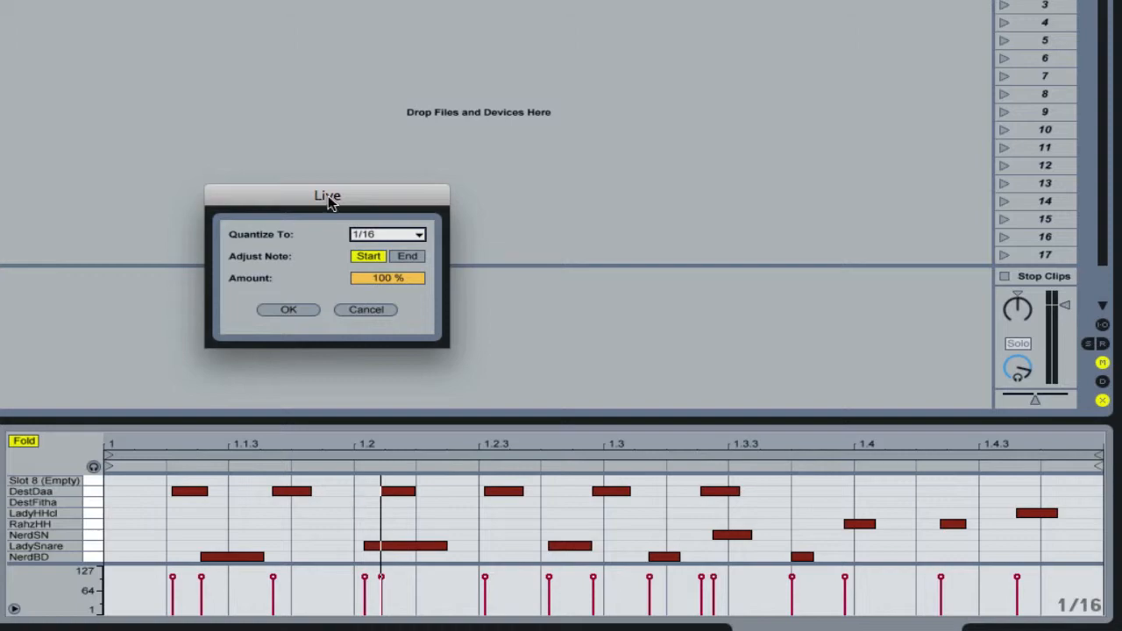
pyautogui.click(280, 308)
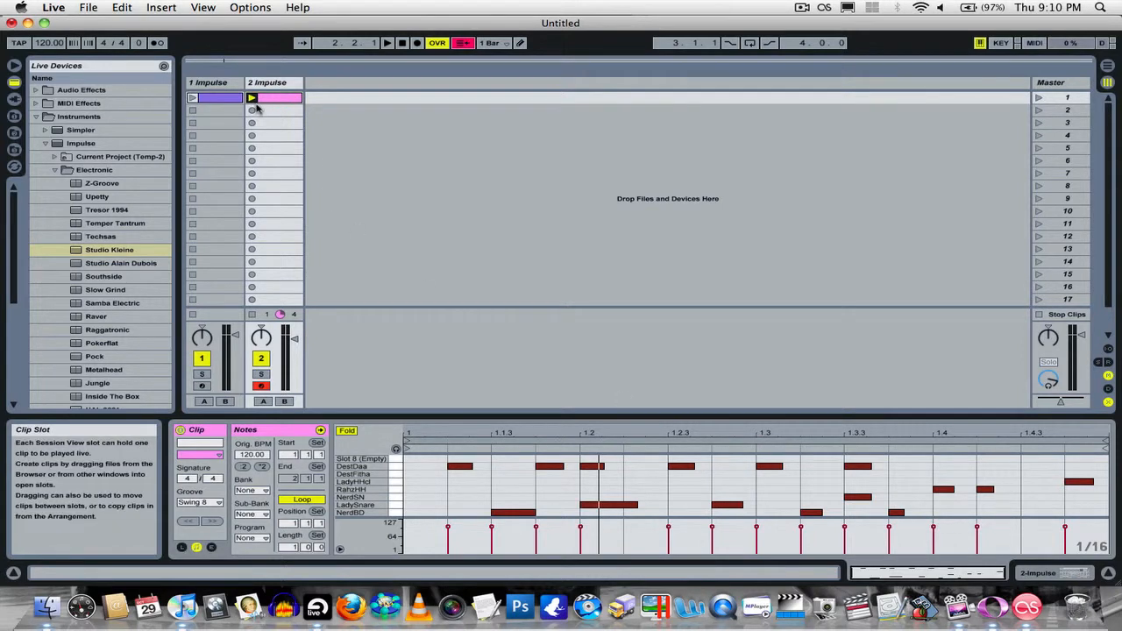
# - Play the quantized clip with the metronome turned on, and delete the clip from the second Impulse track
pyautogui.click(253, 98)
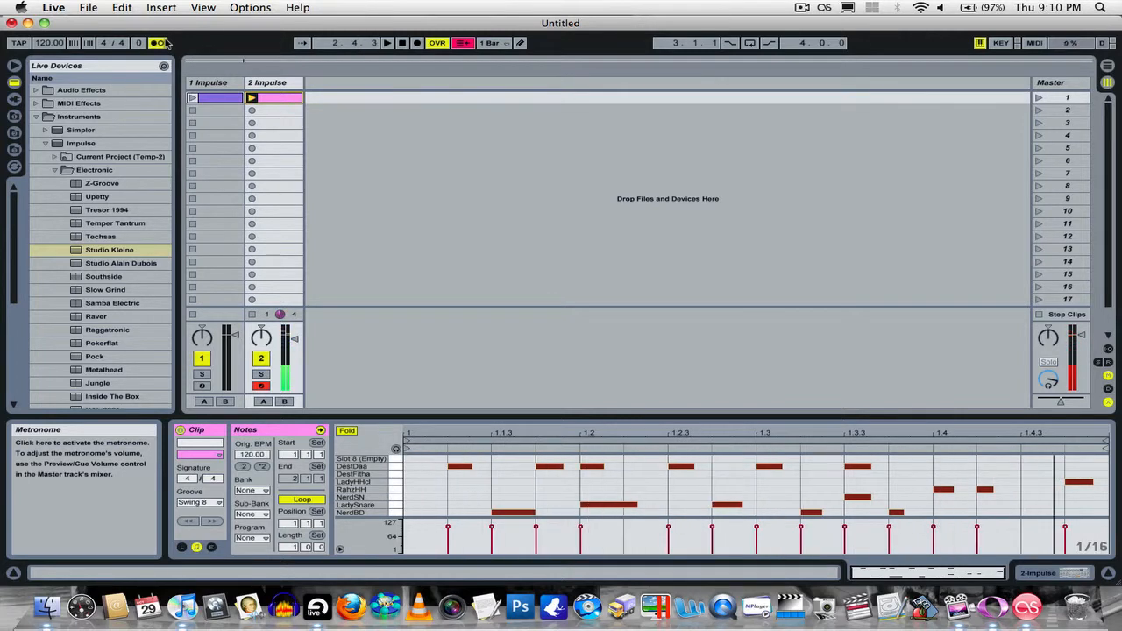
pyautogui.press('Delete')
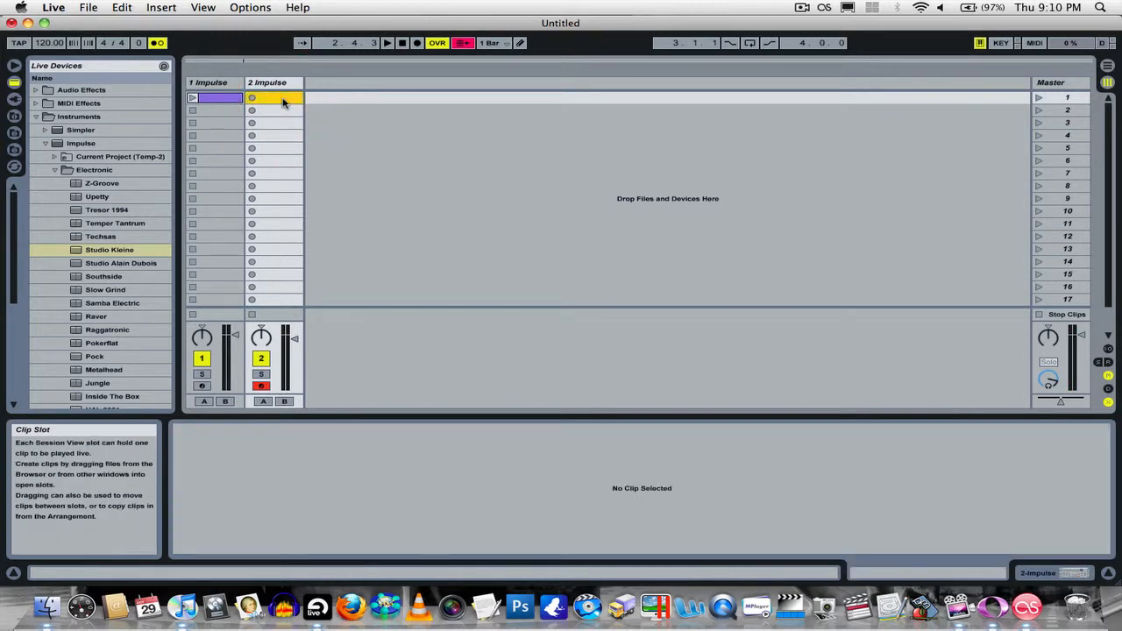
# - Set the record quantization to Sixteenth-Note Quantization
pyautogui.click(89, 7)
pyautogui.moveTo(117, 6)
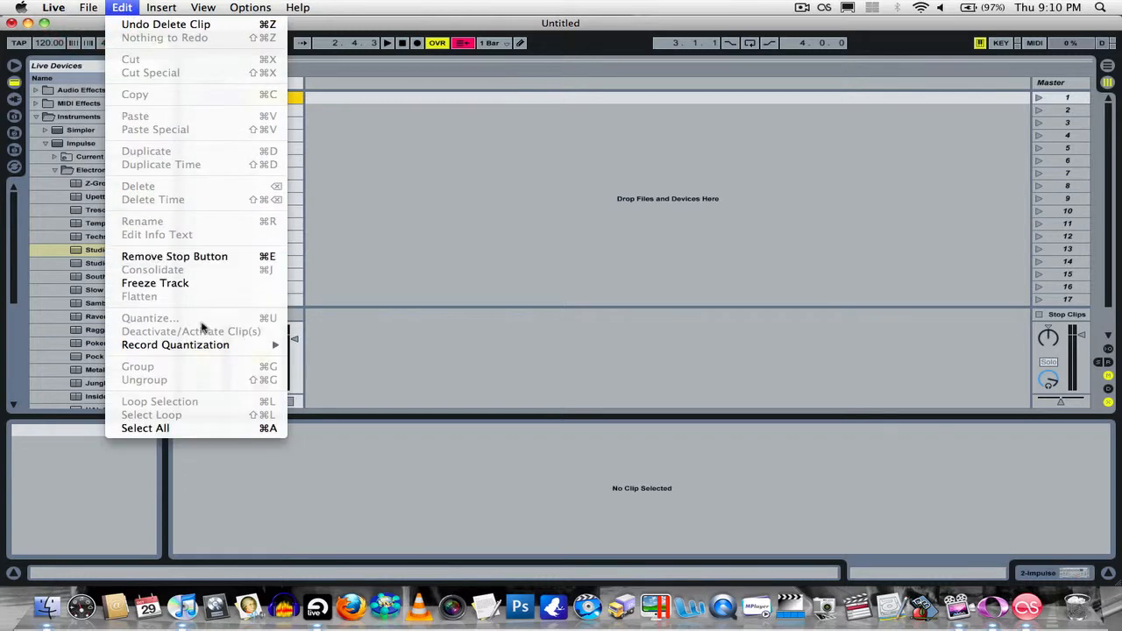
pyautogui.moveTo(216, 351)
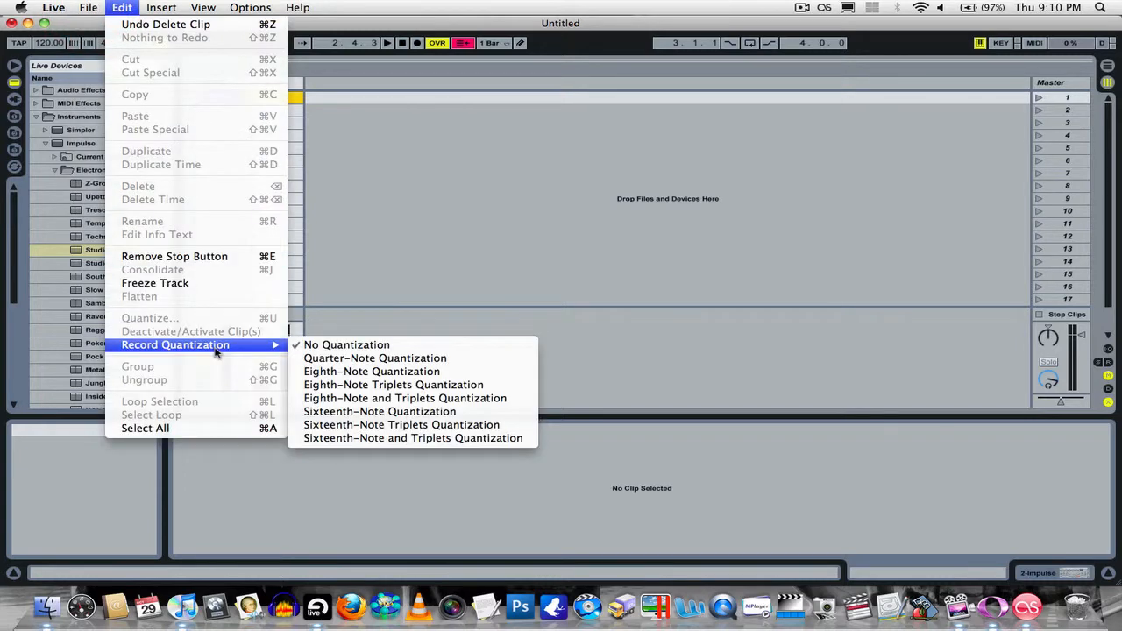
pyautogui.click(468, 412)
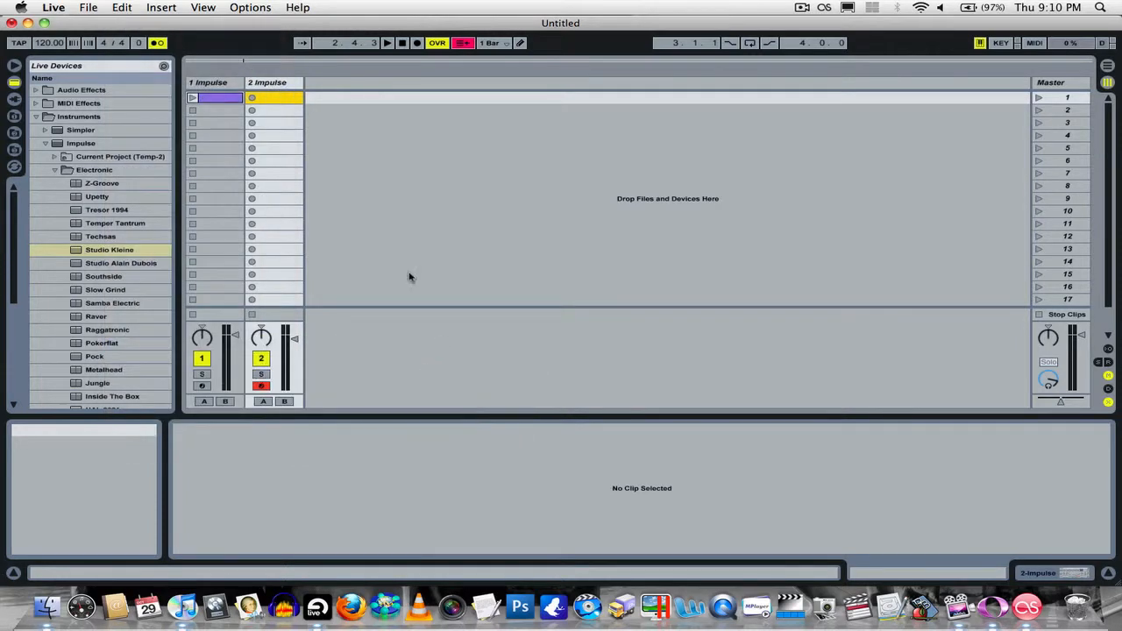
# - Create and launch an empty clip in the second Impulse track's first slot, and set the tempo to 100 BPM
pyautogui.doubleClick(285, 100)
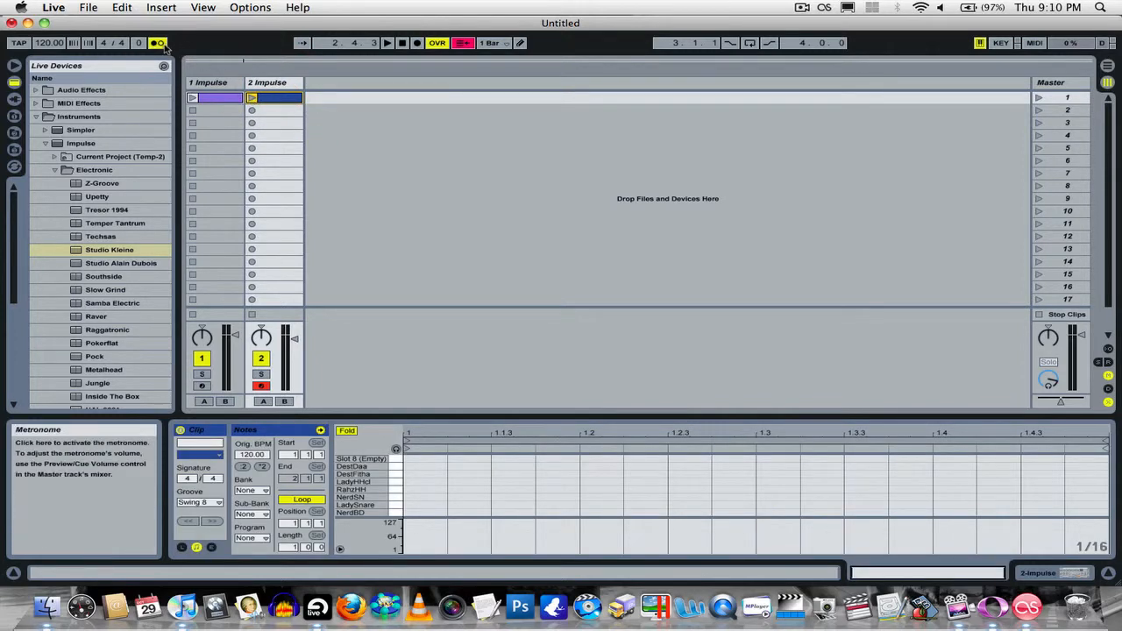
pyautogui.click(252, 99)
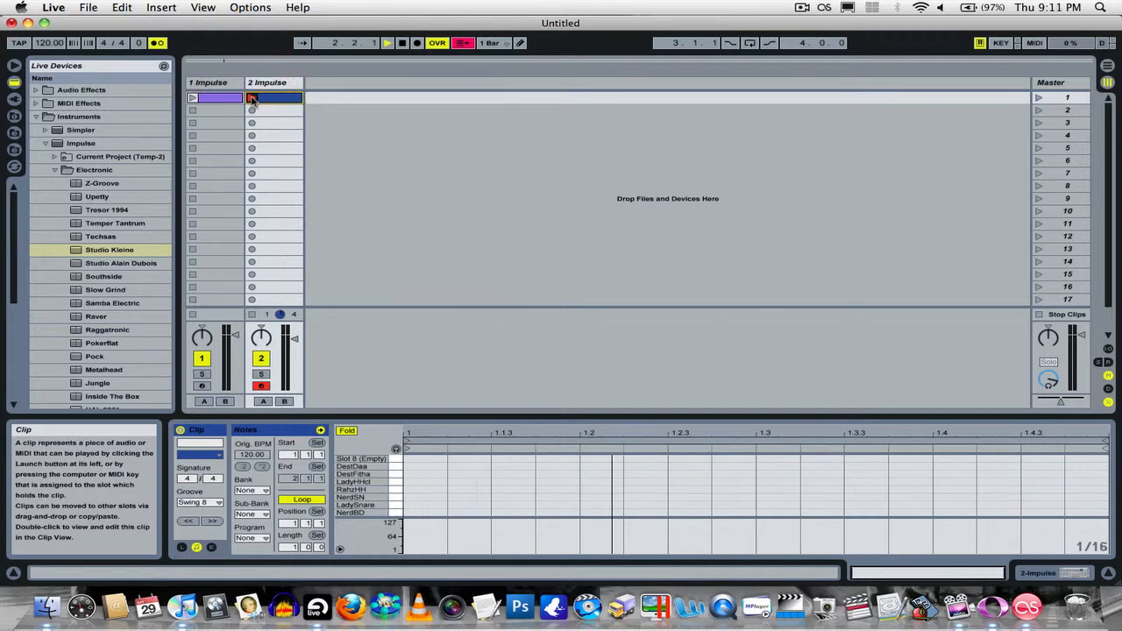
pyautogui.click(49, 43)
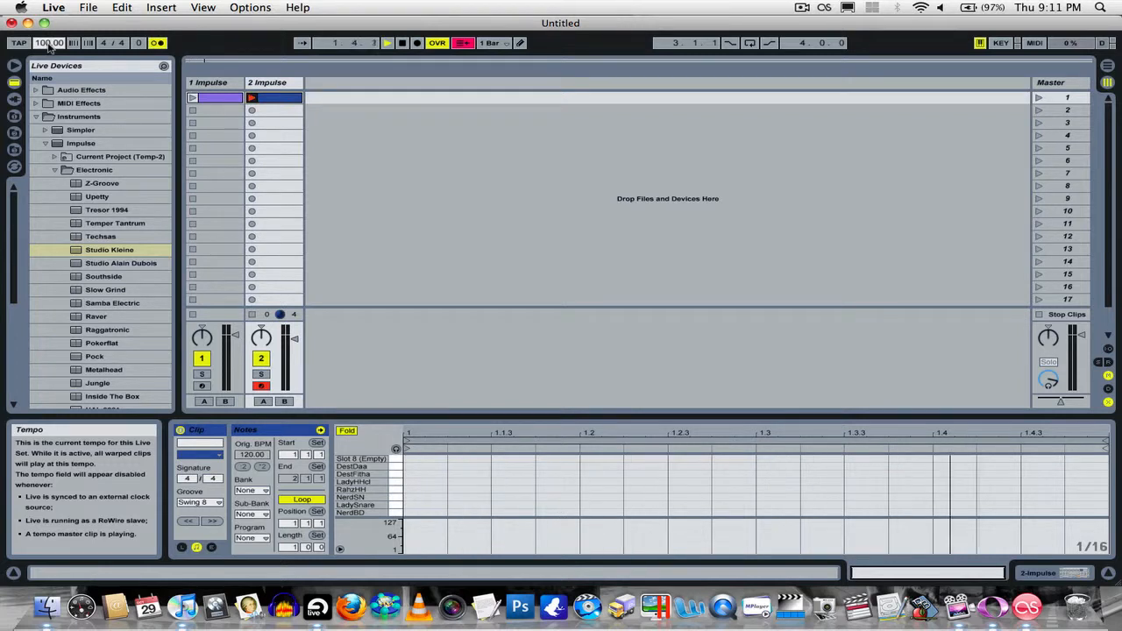
# - Record NerdBD at 1, 1.1.4, 1.2.2, 1.3 and 1.3.4 and LadySnare at 1.2 and 1.4, and stop playback
pyautogui.press('a')
pyautogui.press('a')
pyautogui.press('s')
pyautogui.press('a')
pyautogui.press('a')
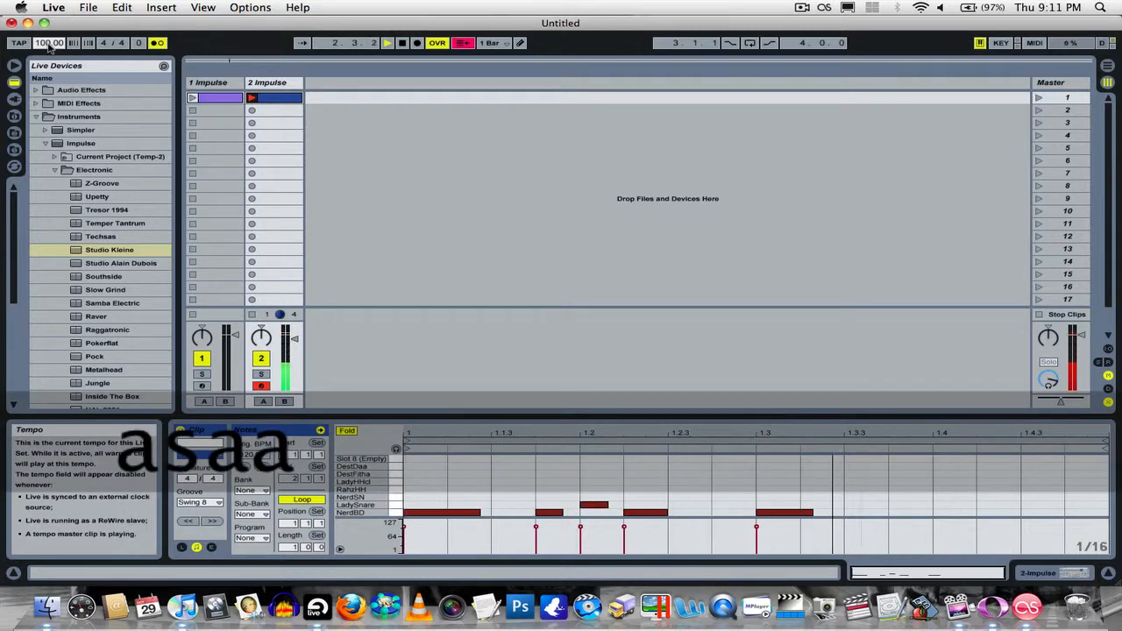
pyautogui.press('a')
pyautogui.press('s')
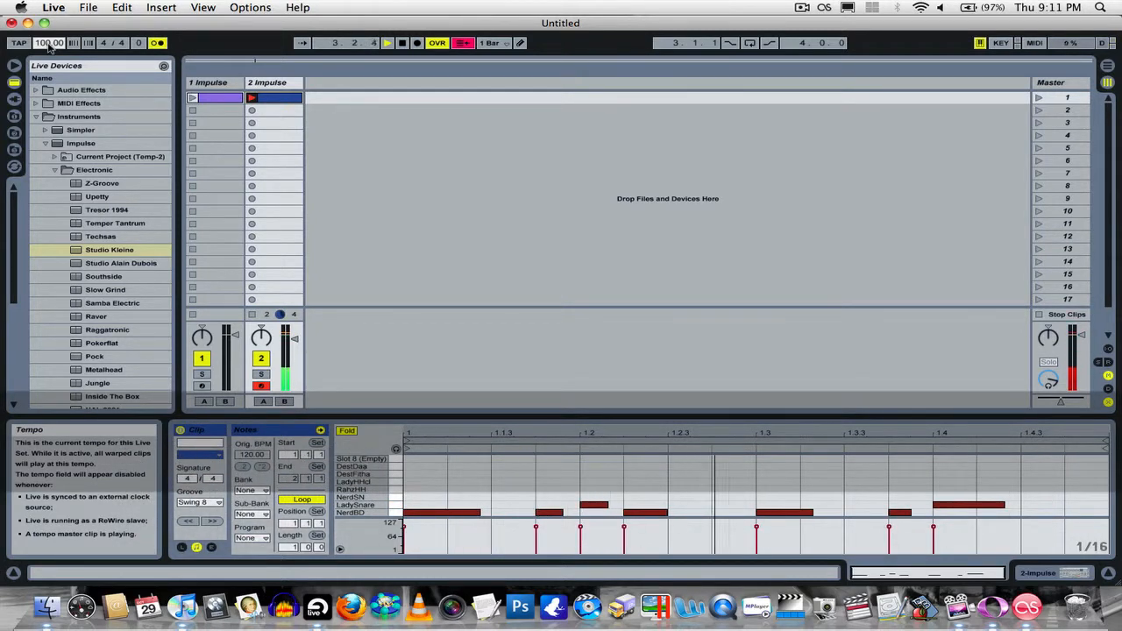
pyautogui.press('space')
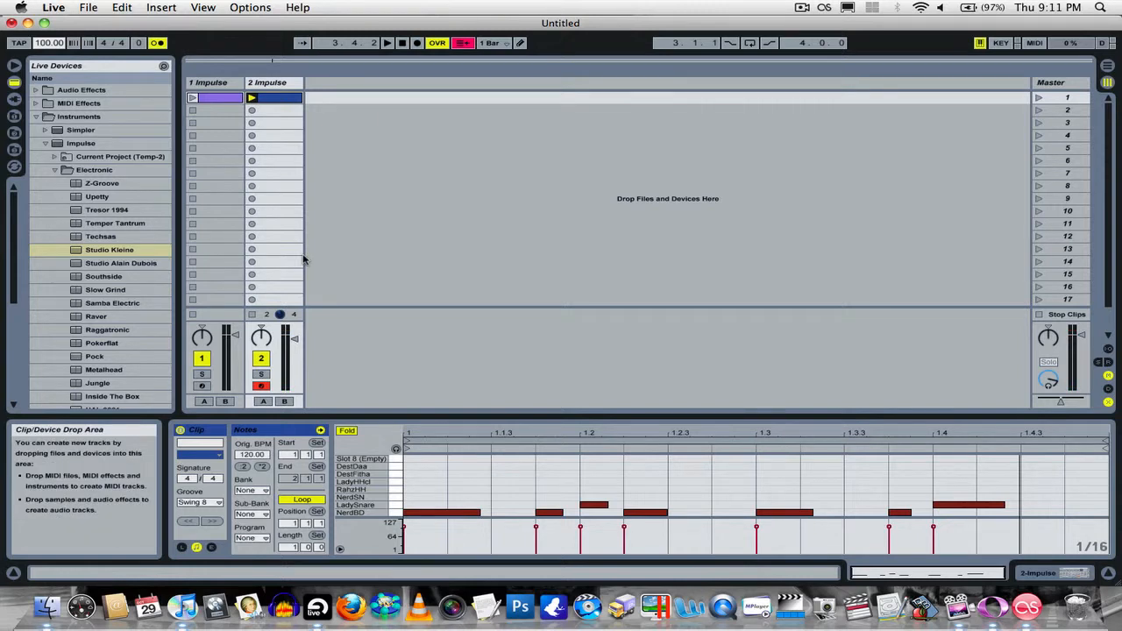
# - Audition the second Impulse track's LadyHHcl sound several times while playback is stopped
pyautogui.press('g')
pyautogui.press('g')
pyautogui.press('g')
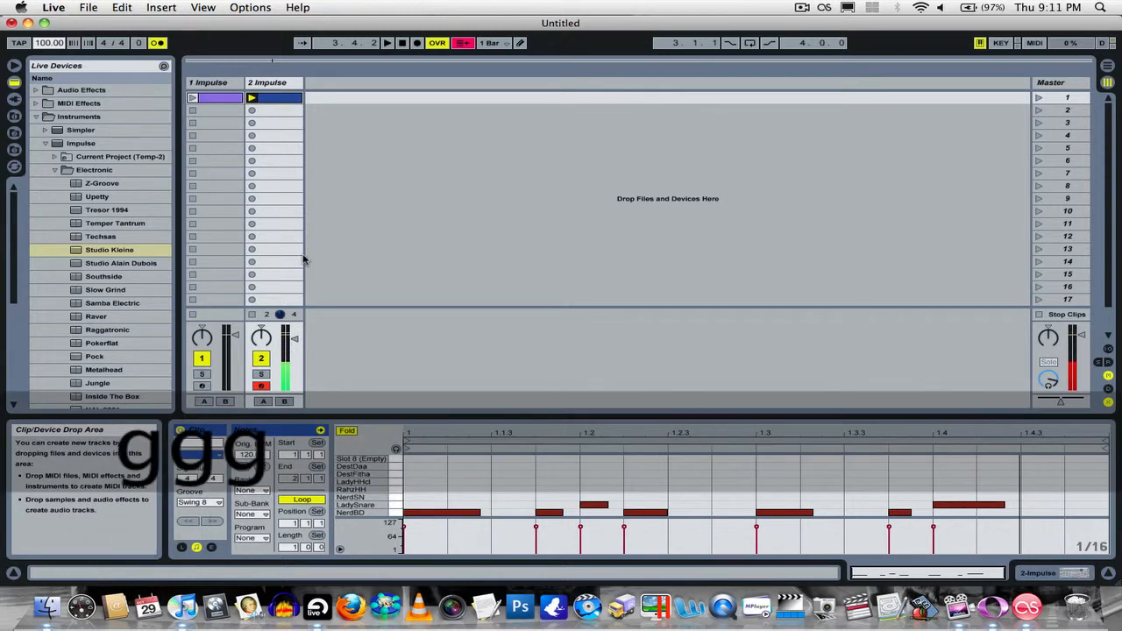
pyautogui.press('g')
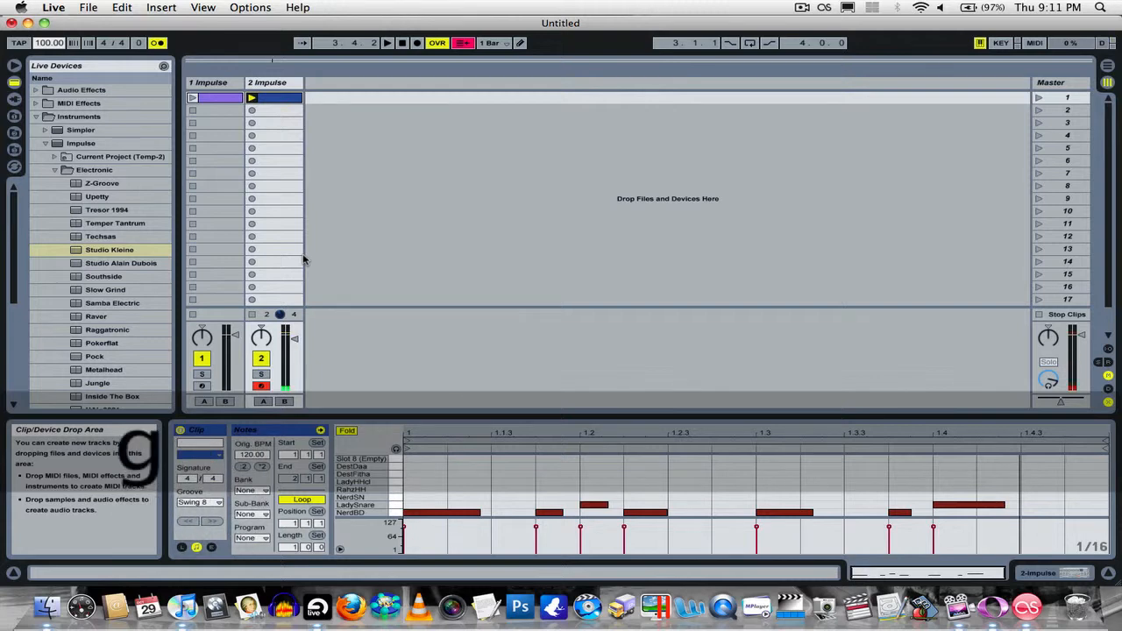
# - Audition the second Impulse track's DestFitha, DestDaa and Slot 8 pads while playback is stopped
pyautogui.press('h')
pyautogui.press('j')
pyautogui.press('k')
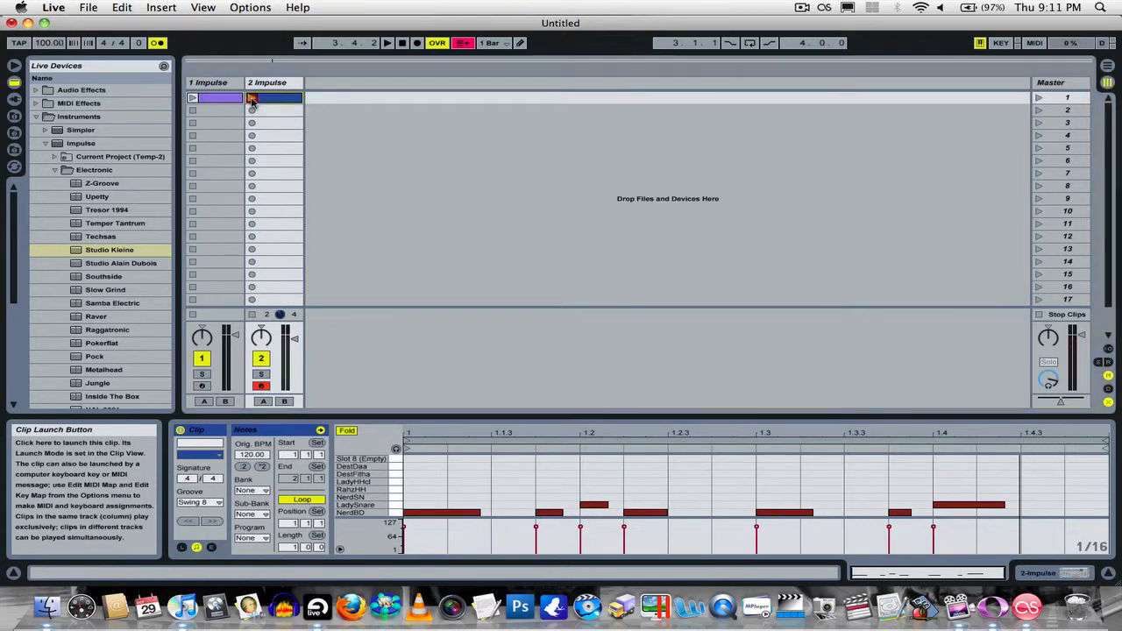
# - Launch the second track's clip, overdub LadyHHcl at 1, 1.1.3, 1.2.2, 1.2.4, 1.3, 1.3.3, 1.4, 1.4.3 and 1.4.4, and stop playback
pyautogui.click(252, 99)
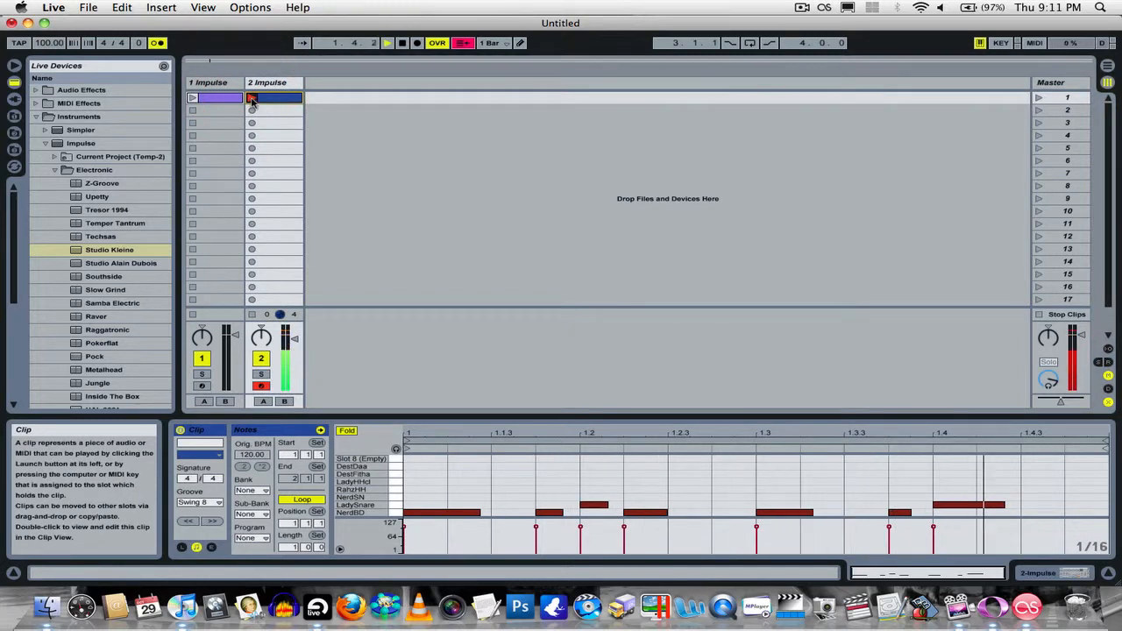
pyautogui.press('g')
pyautogui.press('g')
pyautogui.press('g')
pyautogui.press('g')
pyautogui.press('g')
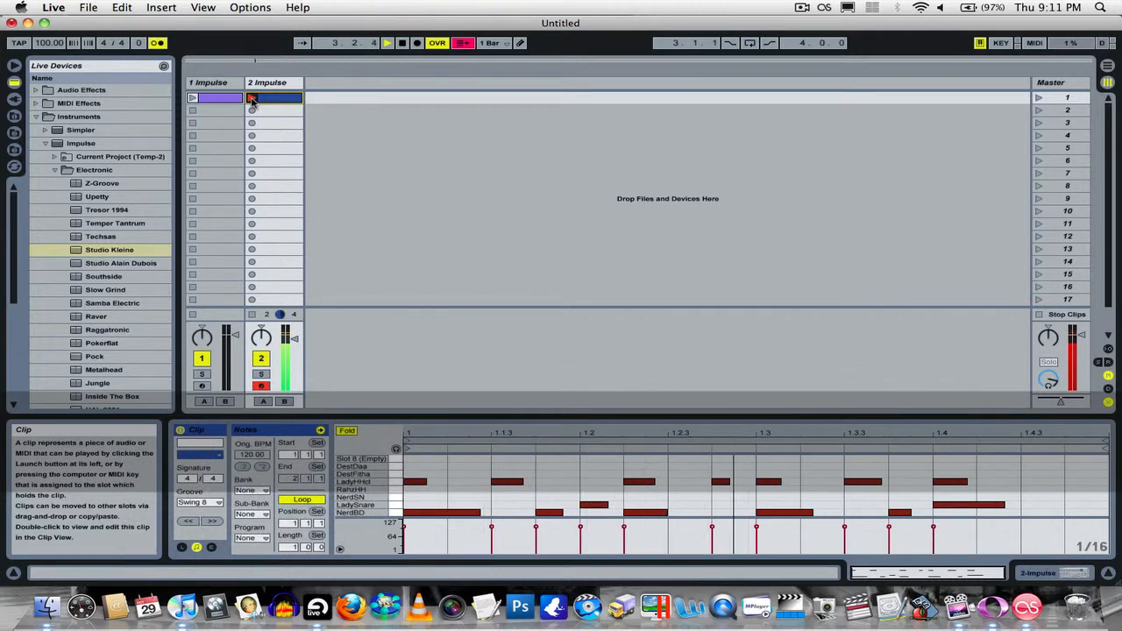
pyautogui.press('g')
pyautogui.press('g')
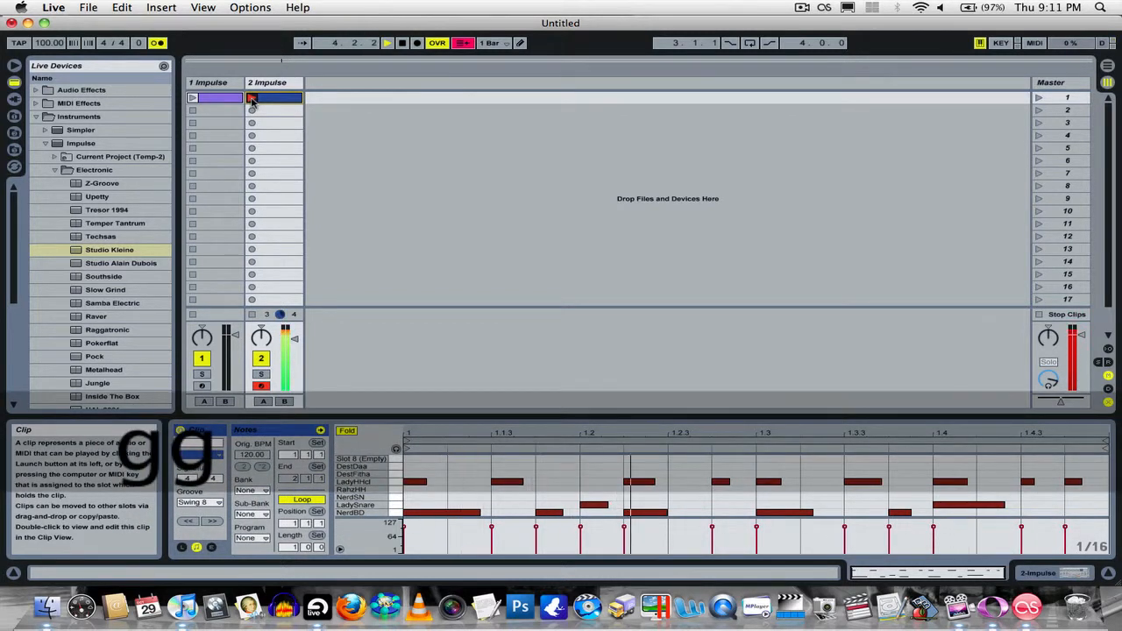
pyautogui.click(252, 99)
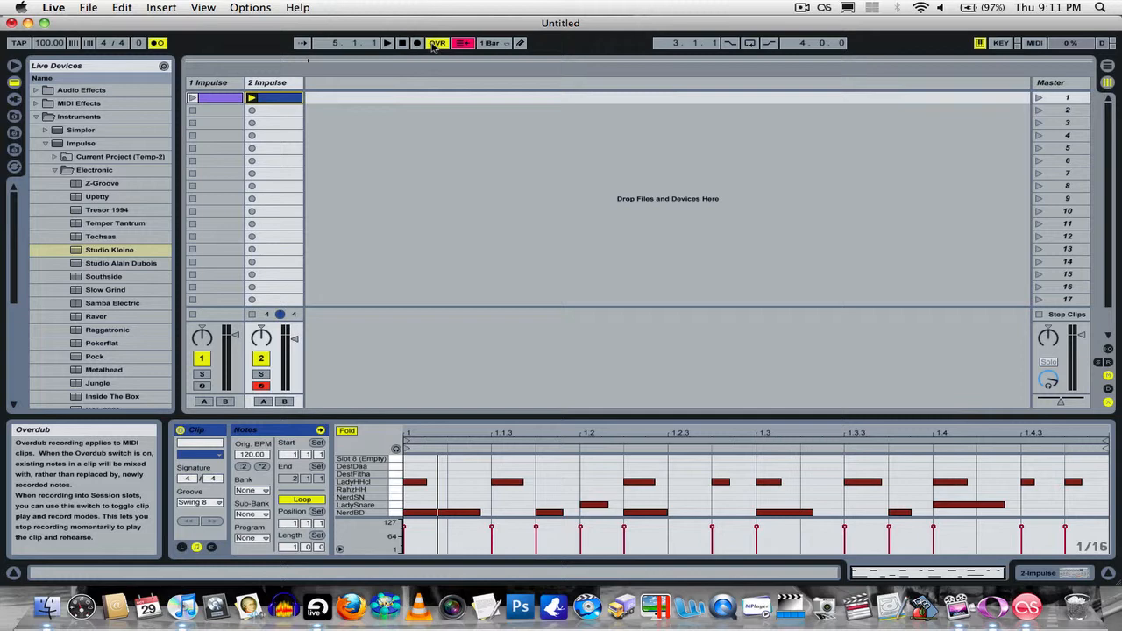
# - Audition the NerdBD, LadySnare, NerdSN, RahzHH and LadyHHcl sounds in order while playback is stopped
pyautogui.press('a')
pyautogui.press('s')
pyautogui.press('d')
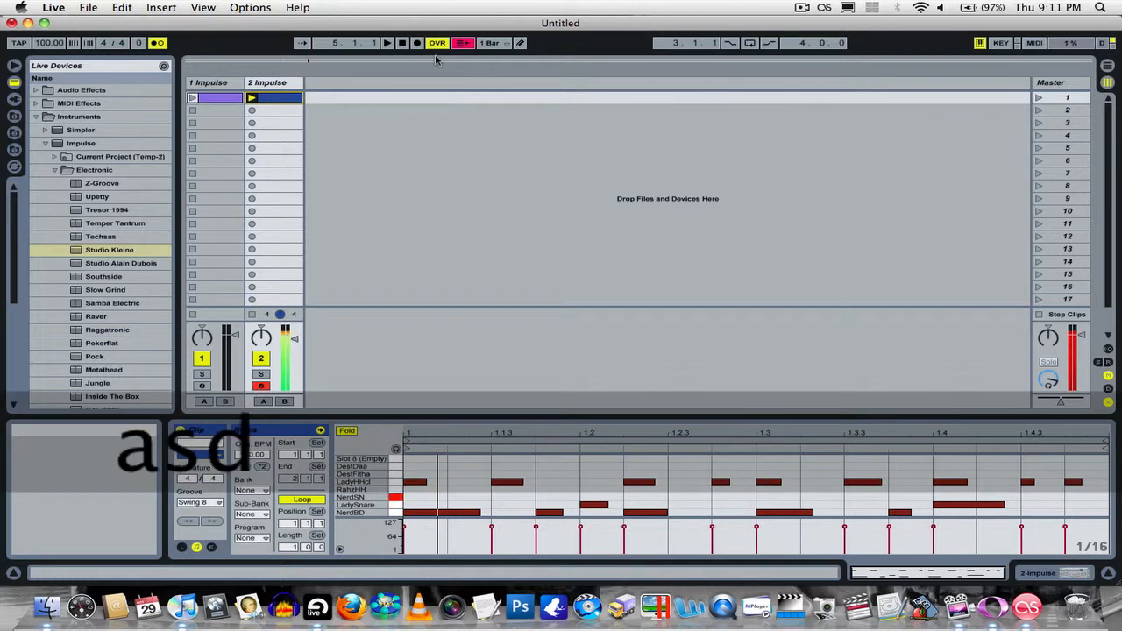
pyautogui.press('f')
pyautogui.press('g')
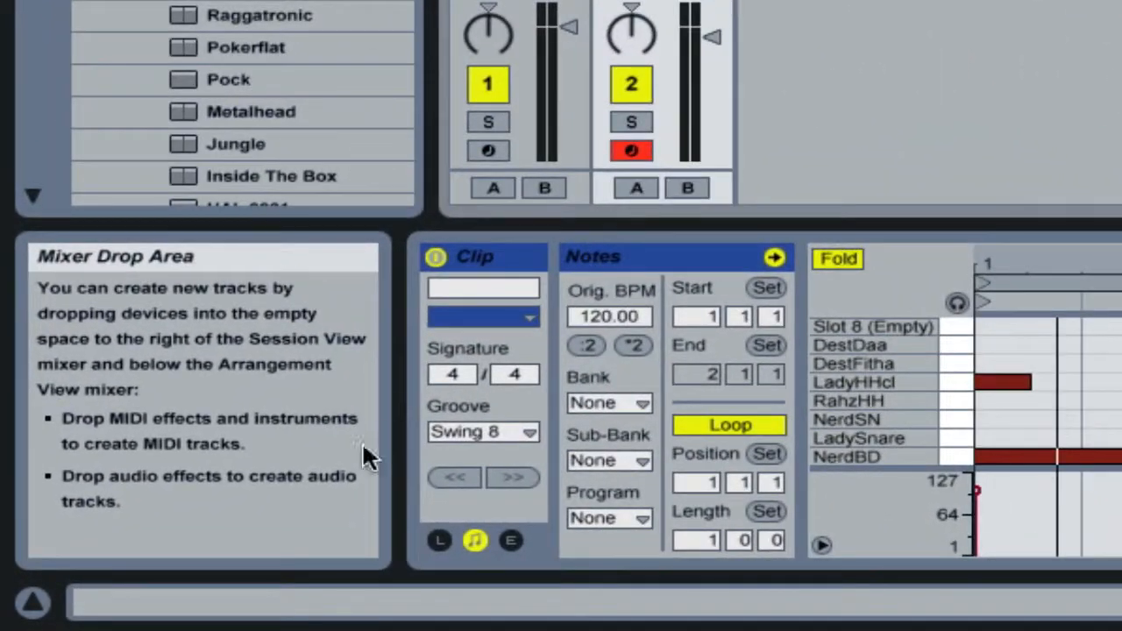
# - Shift the computer keyboard's octave range down and up several times, and return it to C3 to D4
pyautogui.press('z')
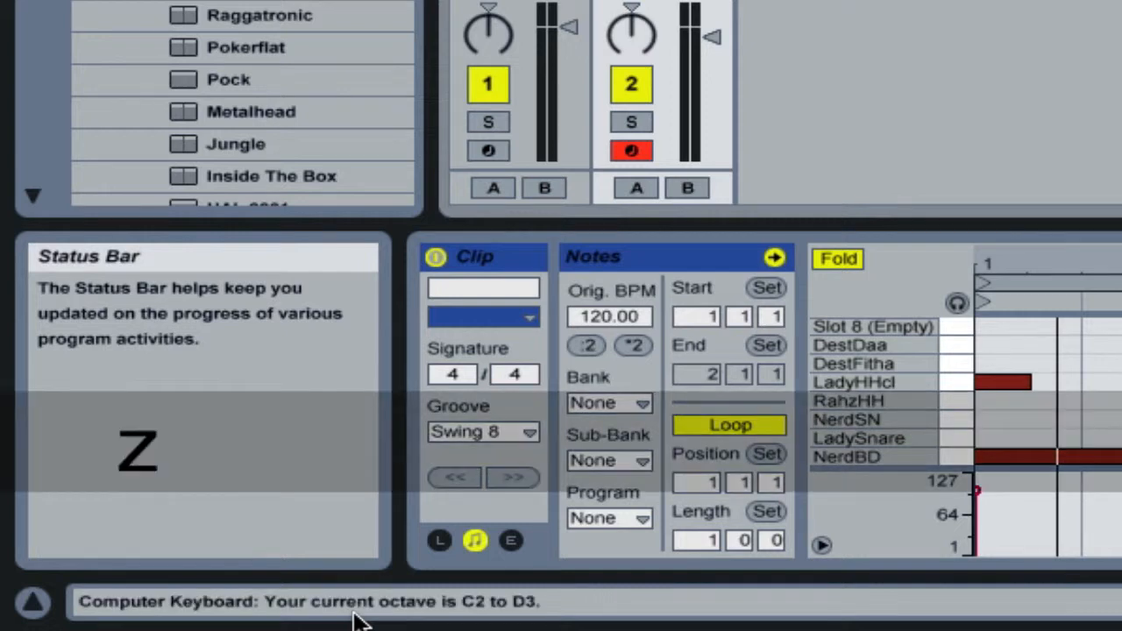
pyautogui.press('x')
pyautogui.press('z')
pyautogui.press('x')
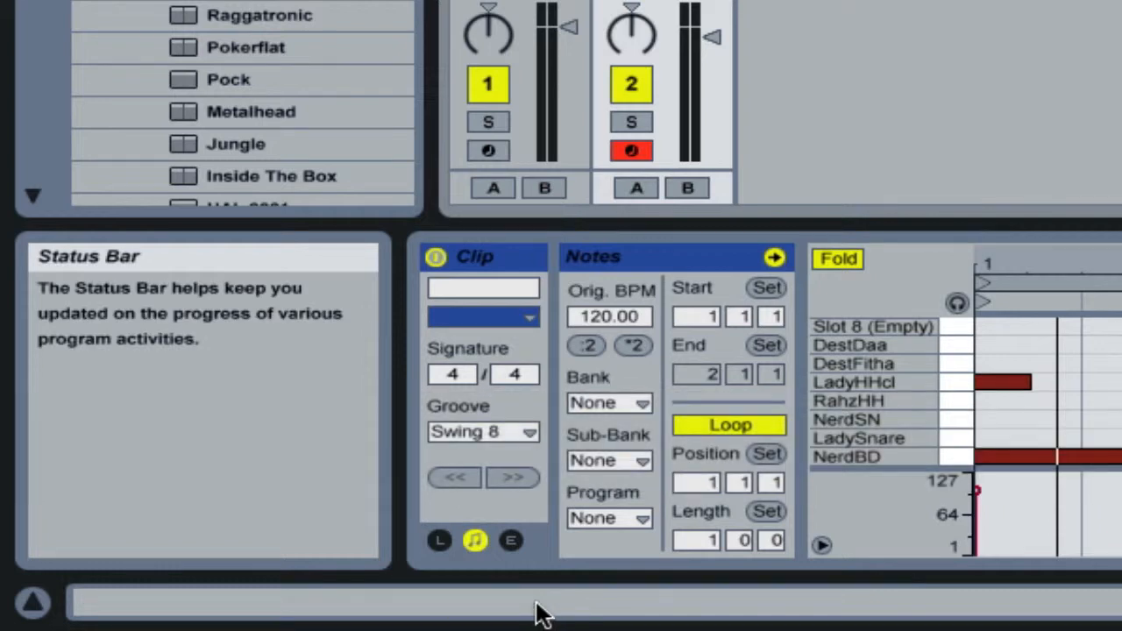
pyautogui.press('x')
pyautogui.press('x')
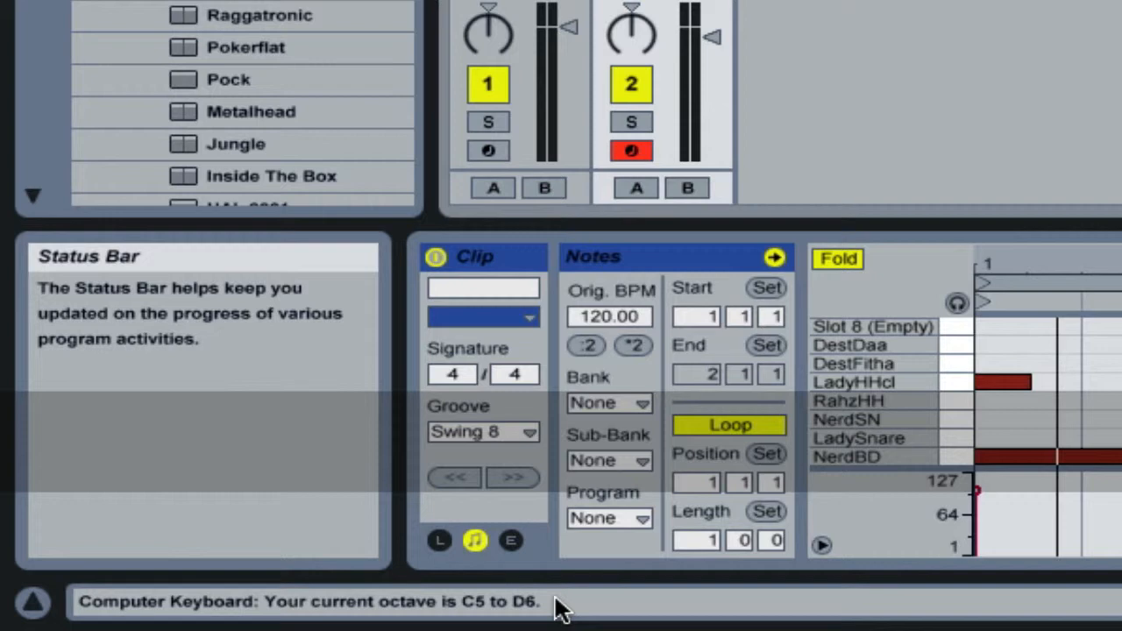
pyautogui.press('x')
pyautogui.press('z')
pyautogui.press('z')
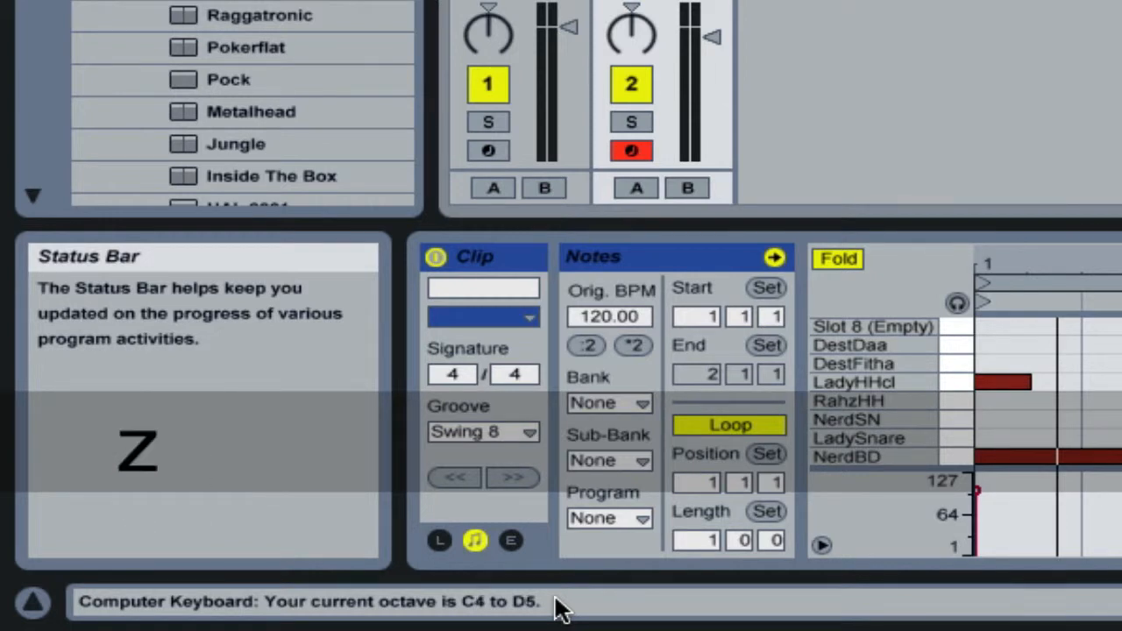
pyautogui.press('z')
pyautogui.press('z')
pyautogui.press('x')
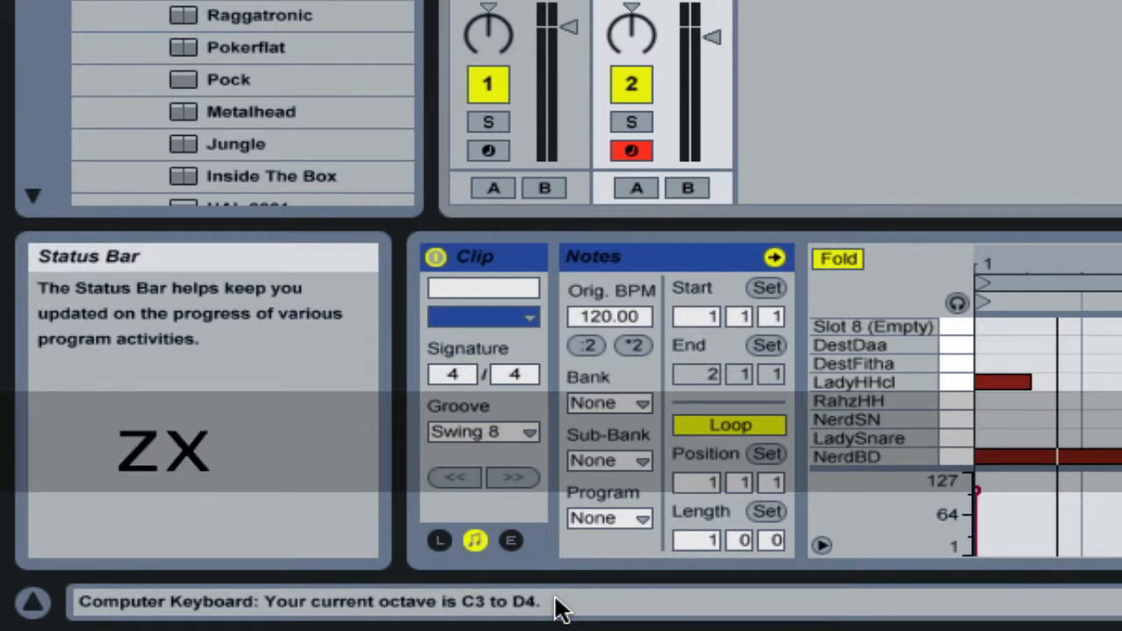
# - Audition the NerdBD, LadySnare and NerdSN sounds, then briefly play the second track's recorded clip and stop it
pyautogui.press('a')
pyautogui.press('a')
pyautogui.press('s')
pyautogui.press('d')
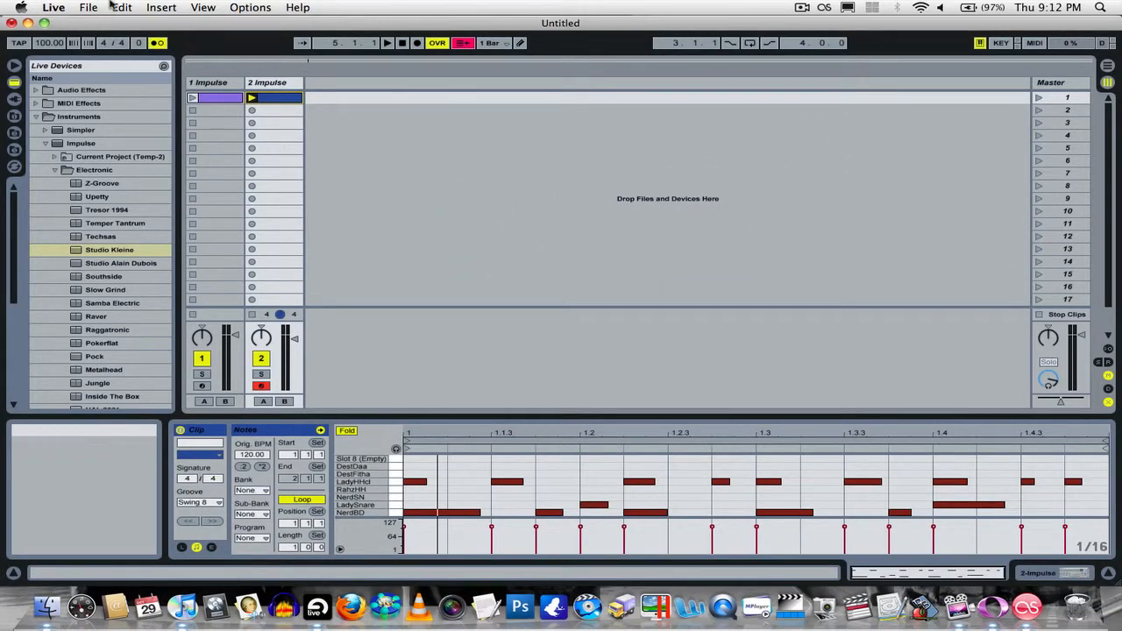
pyautogui.click(252, 98)
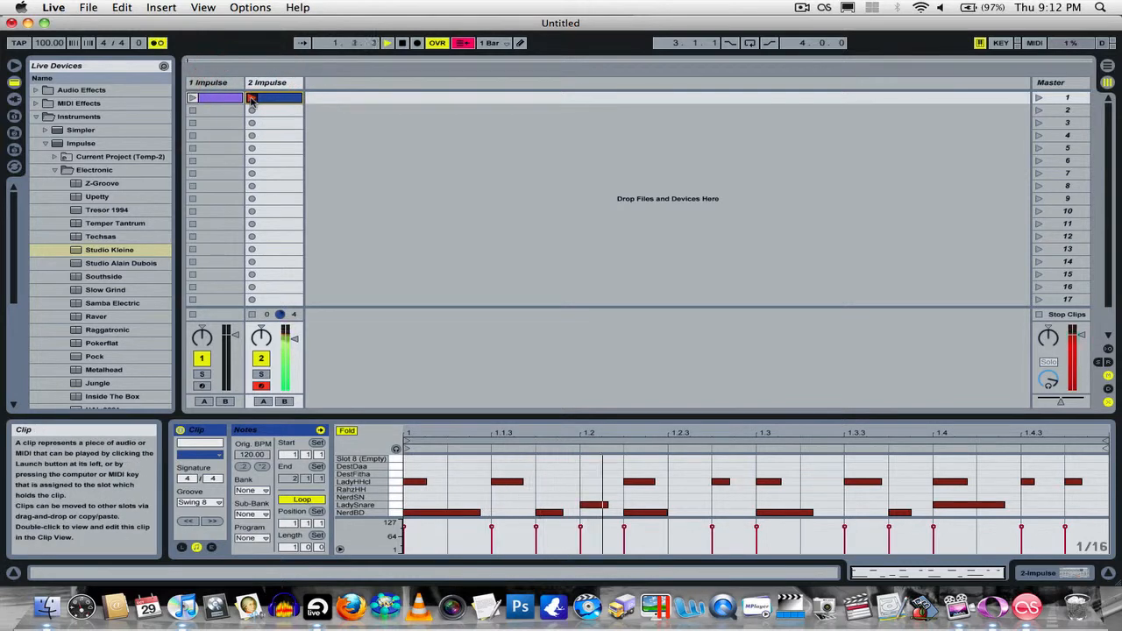
pyautogui.press('space')
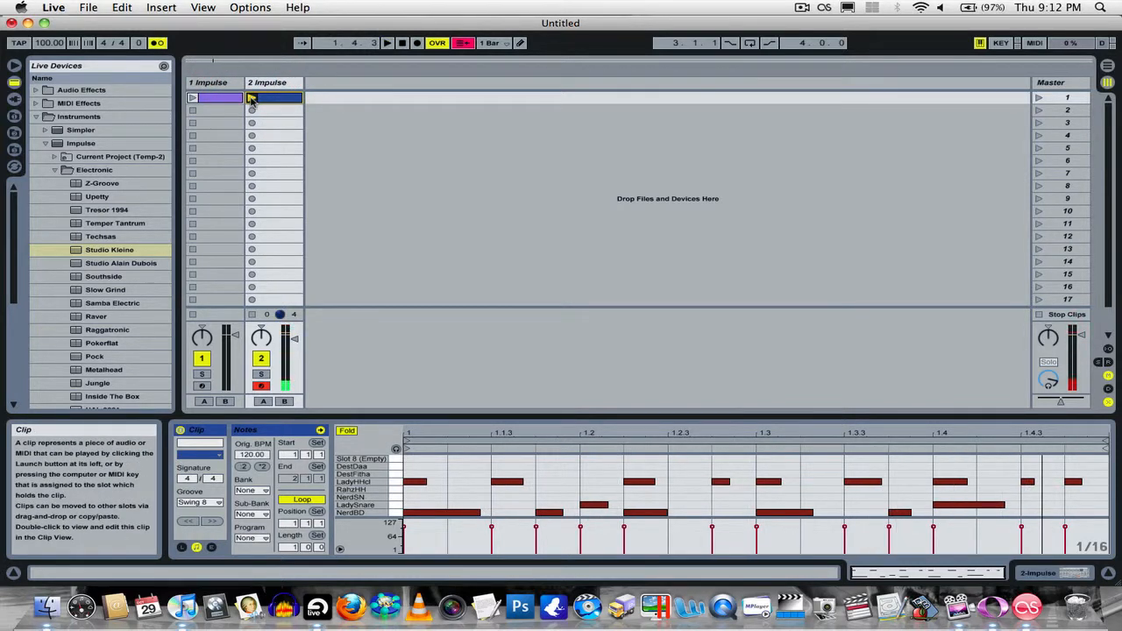